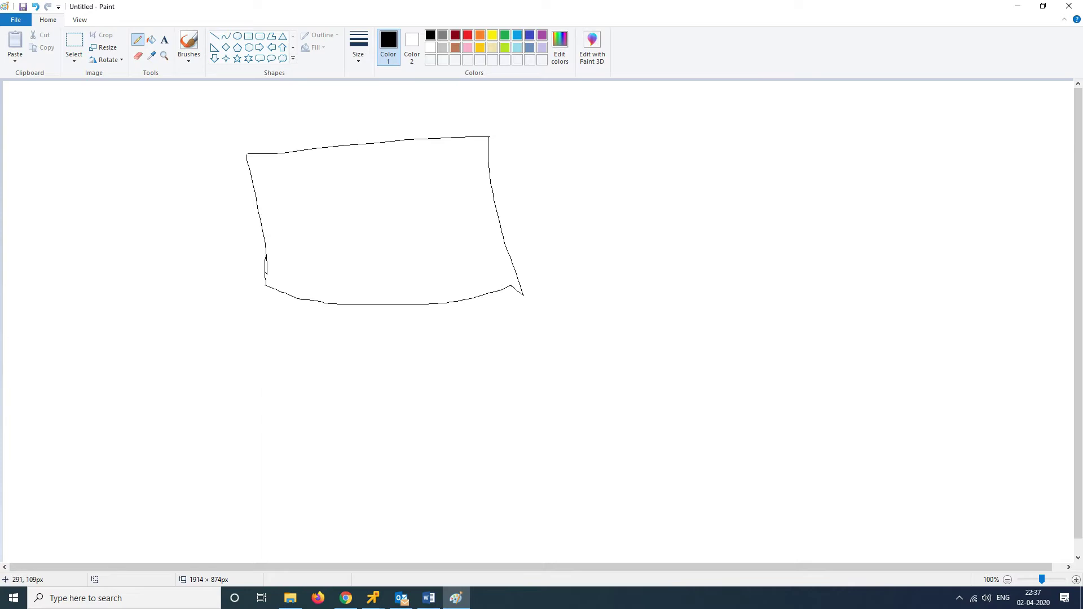
Step: Write a V1 mark to the left of the freehand box on the Paint canvas
mouse_move(66, 178)
left_mouse_down()
mouse_move(80, 211)
mouse_move(85, 164)
mouse_move(104, 202)
left_mouse_up()
Step: Write the S1, S2 and S3 labels and draw boxes under S2 and S3
mouse_move(297, 102)
left_mouse_down()
mouse_move(324, 134)
mouse_move(291, 141)
left_mouse_up()
left_click_drag(332, 93, 348, 144)
mouse_move(803, 89)
left_mouse_down()
mouse_move(798, 135)
mouse_move(916, 106)
left_mouse_up()
mouse_move(1028, 98)
left_mouse_down()
mouse_move(1018, 142)
mouse_move(1053, 129)
mouse_move(1044, 142)
left_mouse_up()
mouse_move(792, 175)
left_mouse_down()
mouse_move(823, 260)
mouse_move(899, 181)
mouse_move(841, 254)
left_mouse_up()
mouse_move(963, 162)
left_mouse_down()
mouse_move(984, 229)
mouse_move(1047, 153)
mouse_move(1009, 248)
mouse_move(965, 248)
left_mouse_up()
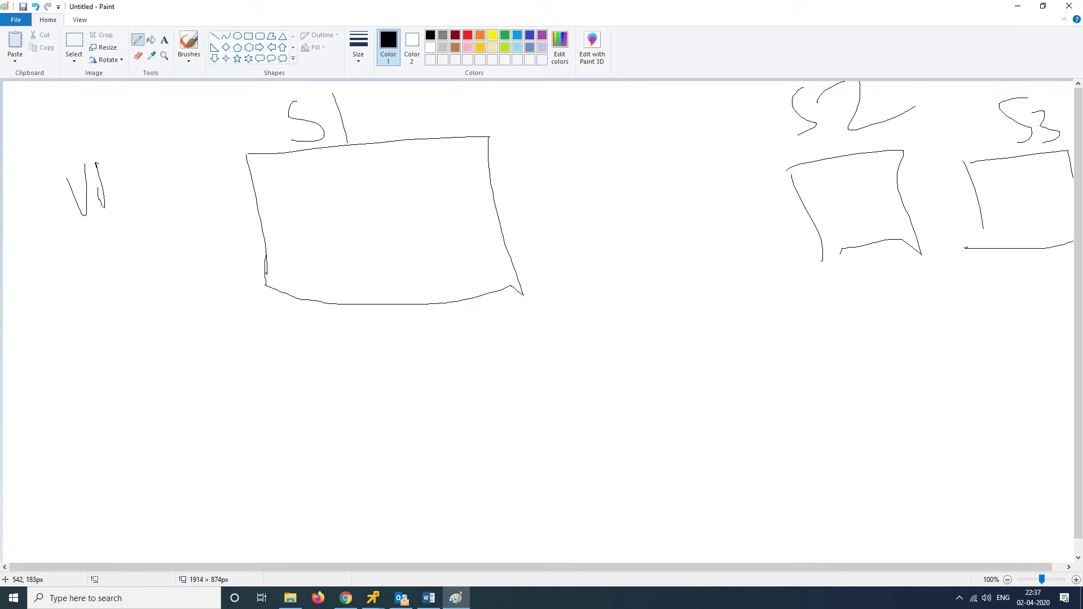
Step: Draw two small boxes inside the S1 box, with a line in the first
mouse_move(341, 175)
left_mouse_down()
mouse_move(346, 207)
mouse_move(393, 198)
mouse_move(354, 203)
left_mouse_up()
left_click_drag(404, 164, 421, 206)
mouse_move(408, 164)
left_mouse_down()
mouse_move(475, 192)
mouse_move(422, 197)
left_mouse_up()
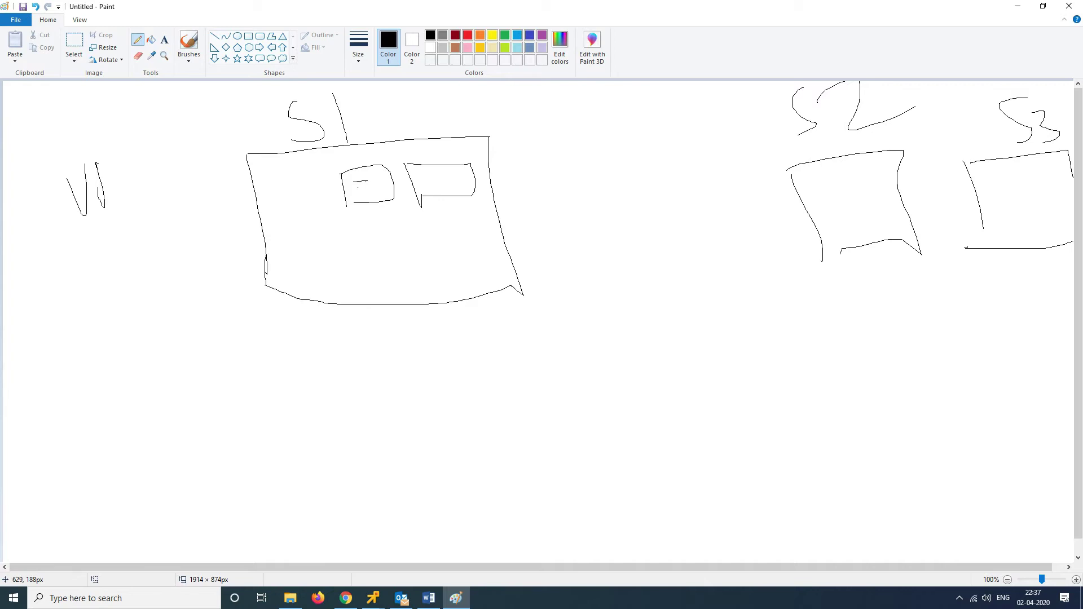
left_click_drag(362, 194, 381, 195)
Step: Add a second V1 below S2, an inner box in S2, a link line and an A1 label
mouse_move(682, 267)
left_mouse_down()
mouse_move(708, 257)
mouse_move(725, 293)
left_mouse_up()
mouse_move(821, 173)
left_mouse_down()
mouse_move(828, 195)
mouse_move(845, 172)
mouse_move(828, 199)
mouse_move(876, 215)
left_mouse_up()
left_click_drag(351, 135, 369, 195)
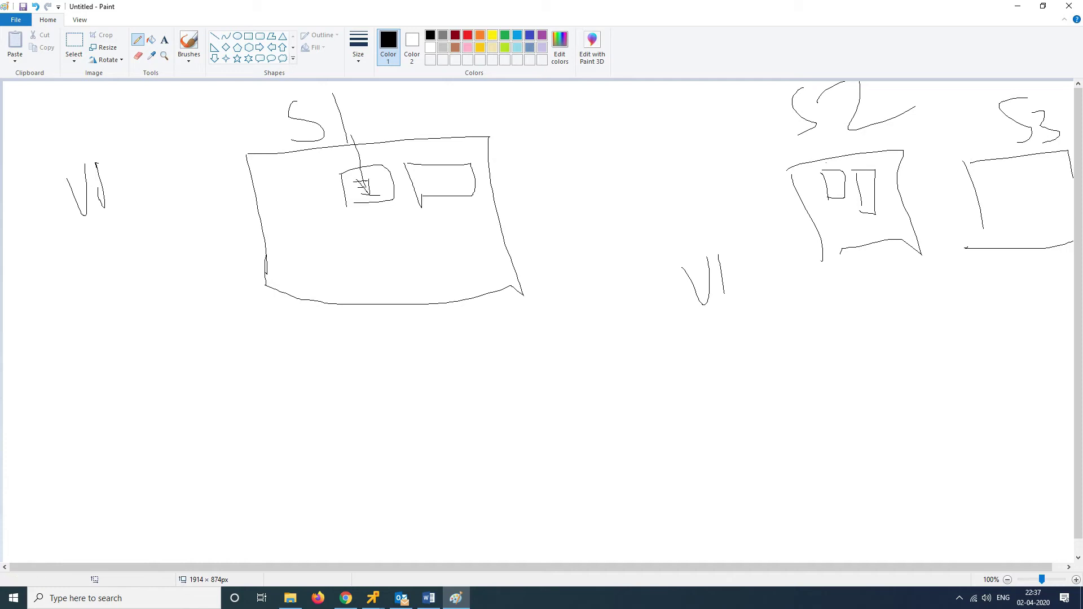
mouse_move(579, 404)
left_mouse_down()
mouse_move(608, 387)
mouse_move(603, 376)
mouse_move(633, 379)
mouse_move(617, 389)
left_mouse_up()
Step: Cross out both small boxes inside S1 with X strokes
left_click_drag(345, 171, 408, 217)
left_click_drag(392, 153, 352, 227)
left_click_drag(424, 161, 498, 210)
left_click_drag(470, 158, 442, 204)
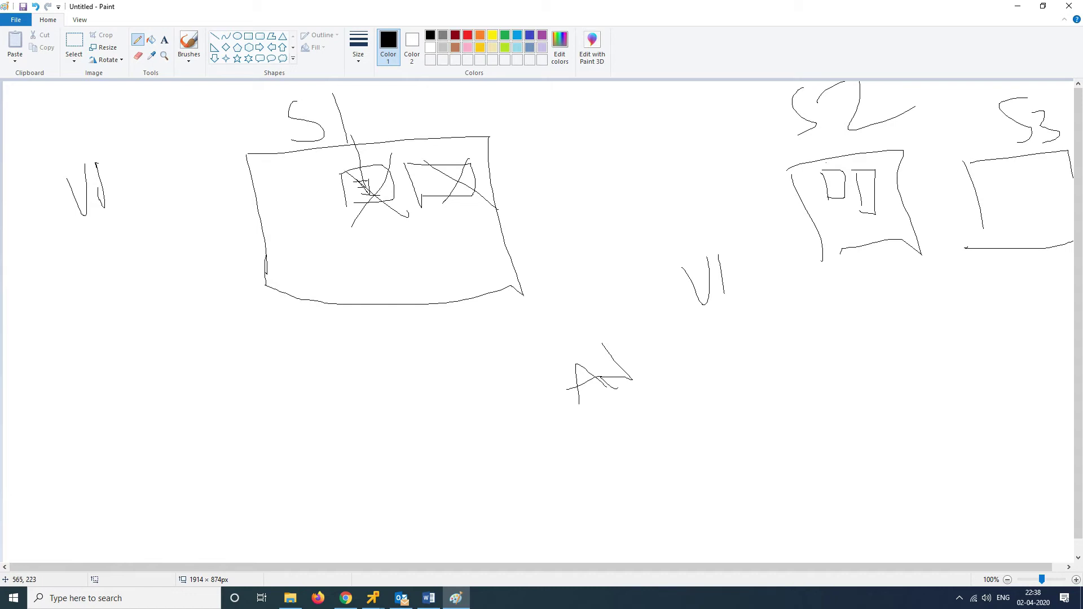
Step: Write a 2 inside the S1 box and enclose it in a small box
mouse_move(311, 238)
left_mouse_down()
mouse_move(330, 245)
mouse_move(332, 265)
mouse_move(340, 258)
left_mouse_up()
left_click_drag(291, 227, 298, 276)
mouse_move(292, 232)
left_mouse_down()
mouse_move(364, 232)
mouse_move(371, 274)
mouse_move(301, 279)
left_mouse_up()
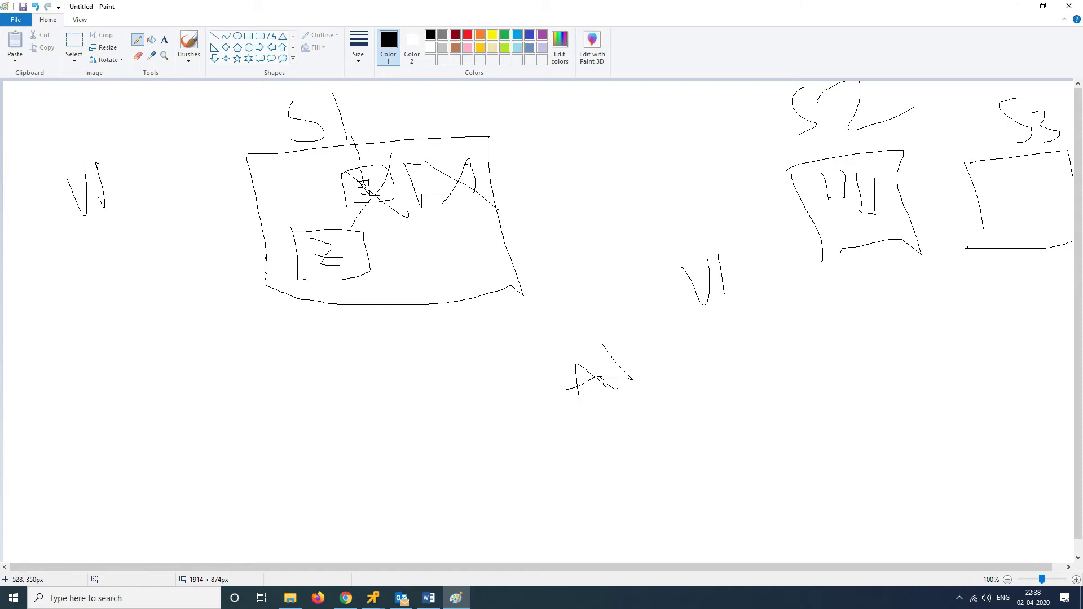
left_click(290, 598)
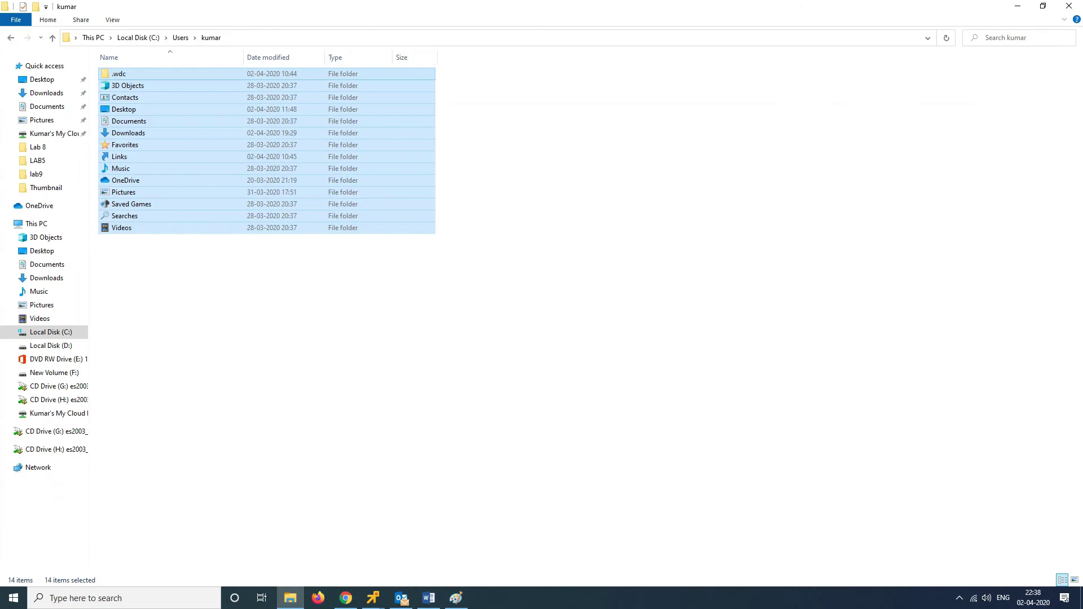
Step: View the drives on This PC in a second Explorer window, then close both Explorer windows
key("super+e")
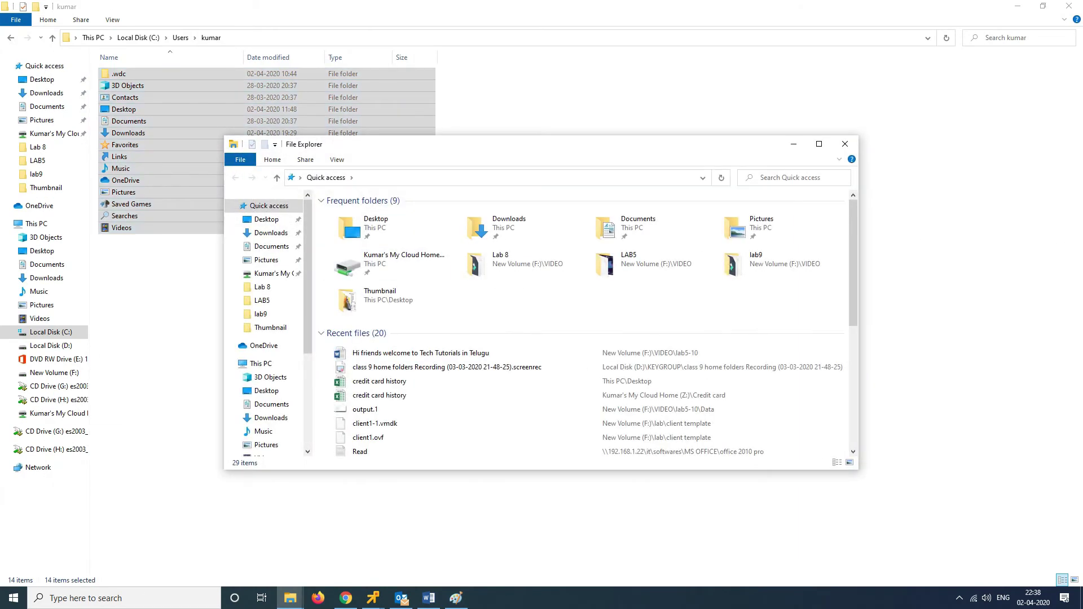
left_click(261, 363)
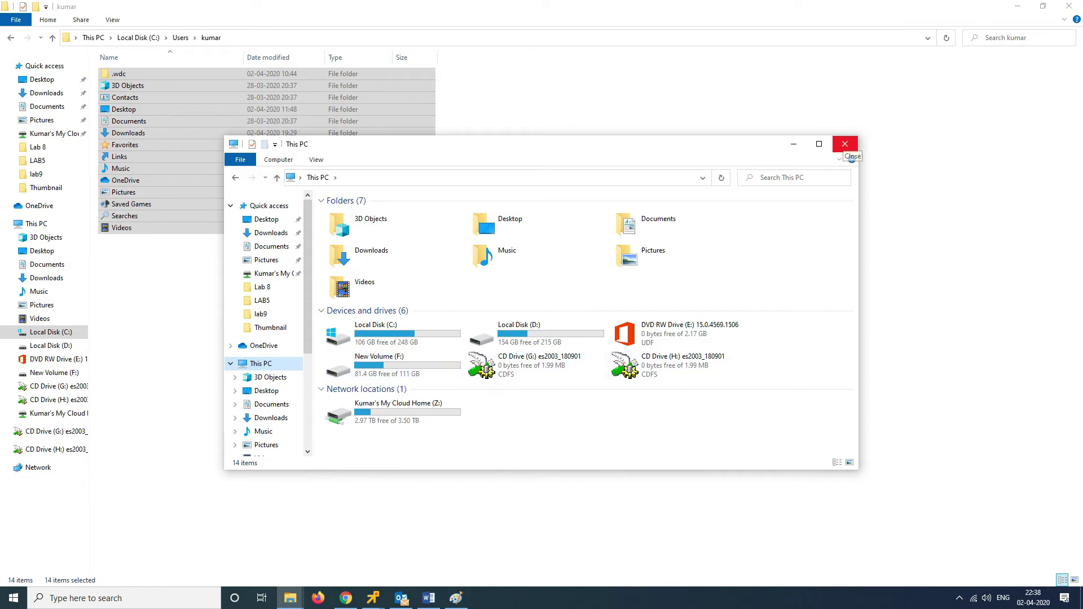
left_click(845, 144)
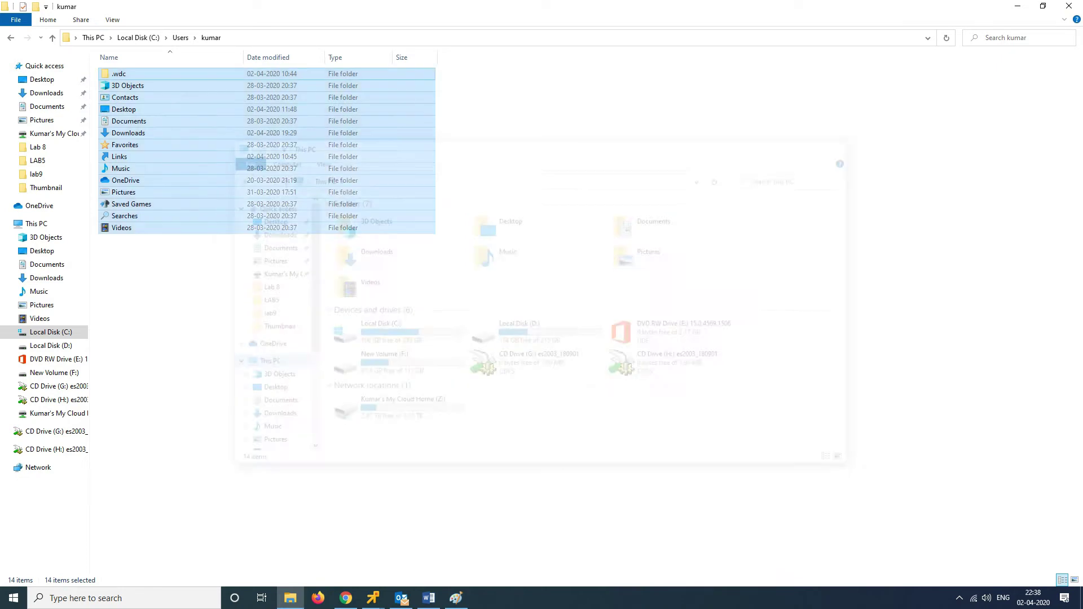
left_click(1068, 5)
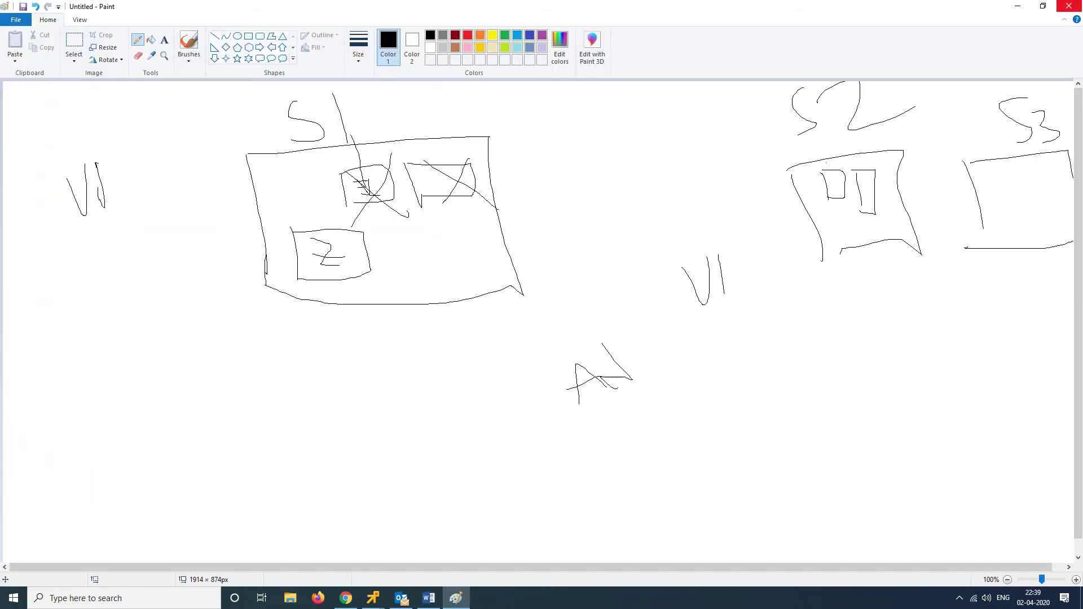
Step: Add D1 and D2 labels, a V before S1, and a box under A1
mouse_move(163, 356)
left_mouse_down()
mouse_move(192, 433)
mouse_move(194, 416)
left_mouse_up()
left_click_drag(223, 356, 237, 387)
mouse_move(244, 128)
left_mouse_down()
mouse_move(264, 150)
mouse_move(299, 108)
left_mouse_up()
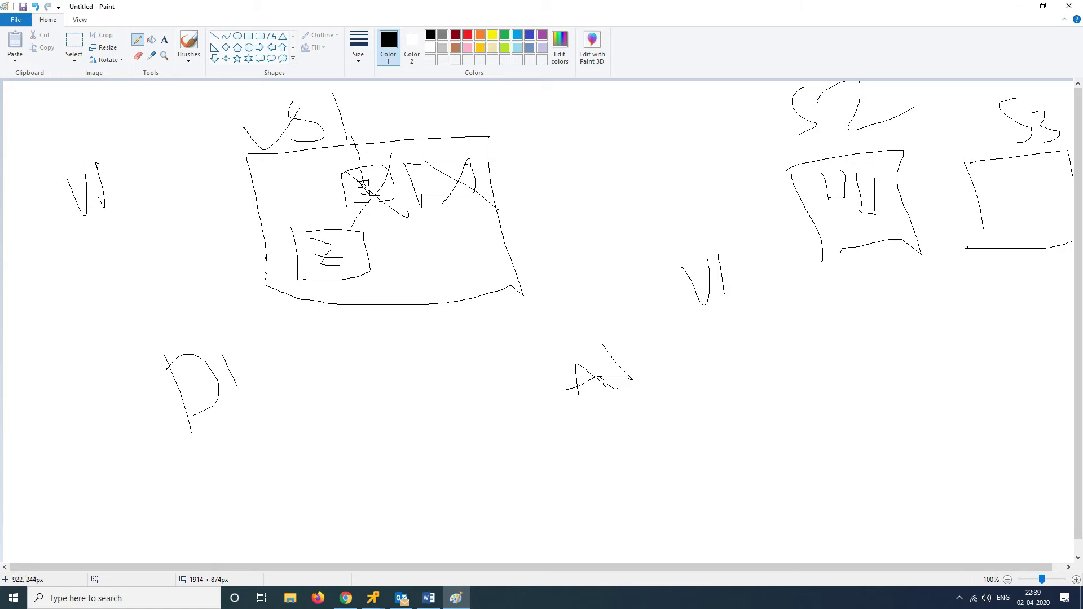
mouse_move(764, 351)
left_mouse_down()
mouse_move(779, 393)
mouse_move(803, 372)
mouse_move(777, 403)
left_mouse_up()
left_click_drag(803, 357, 863, 378)
mouse_move(441, 391)
left_mouse_down()
mouse_move(448, 424)
mouse_move(560, 379)
mouse_move(595, 445)
mouse_move(446, 430)
mouse_move(445, 417)
left_mouse_up()
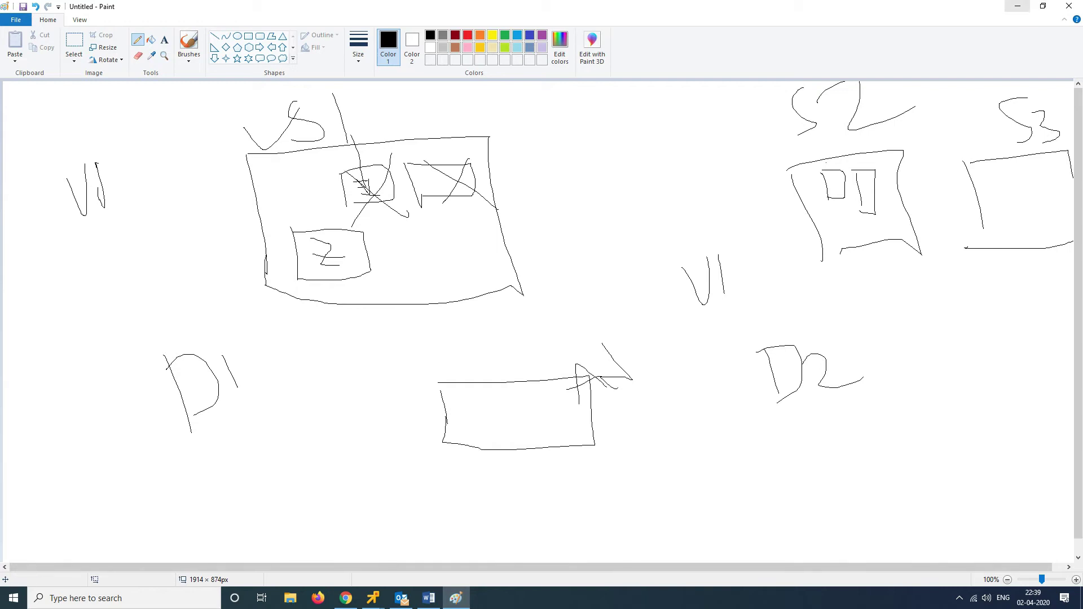
Step: Minimize Paint and switch to the DC virtual machine console
left_click(1018, 7)
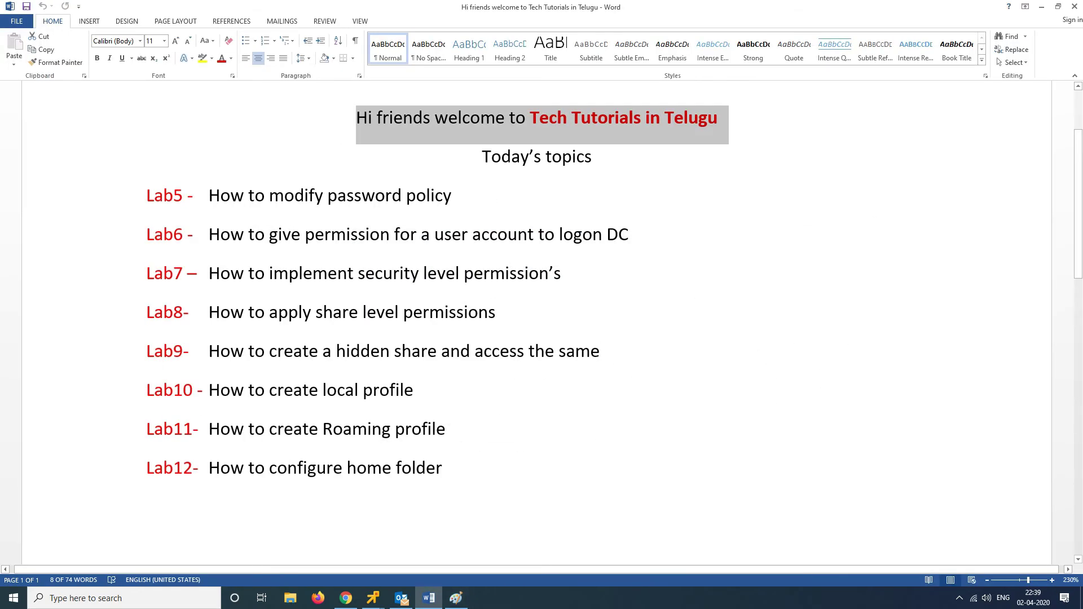
left_click(373, 598)
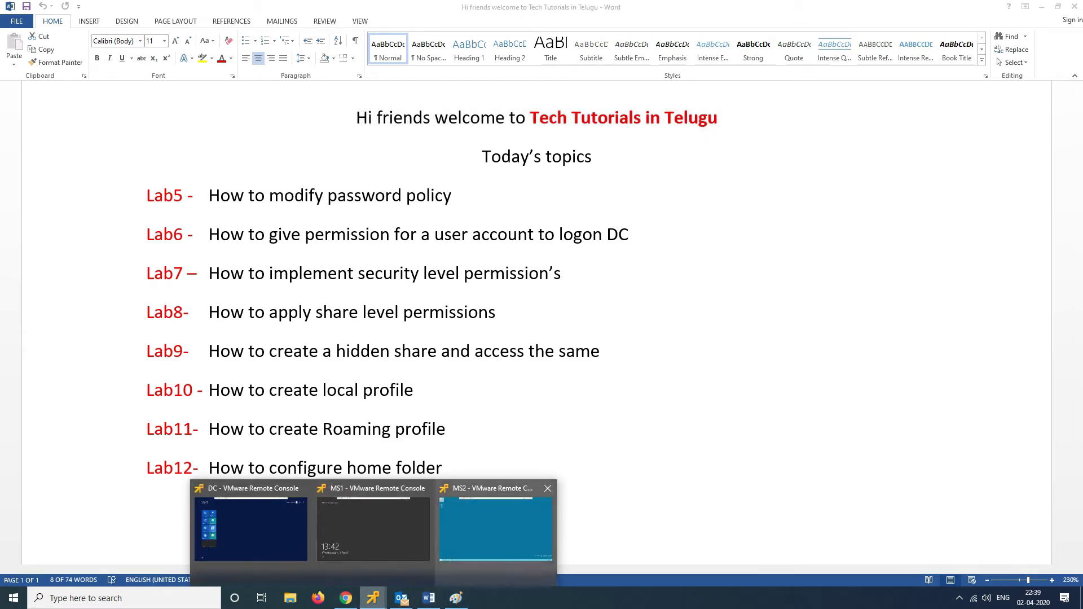
left_click(251, 528)
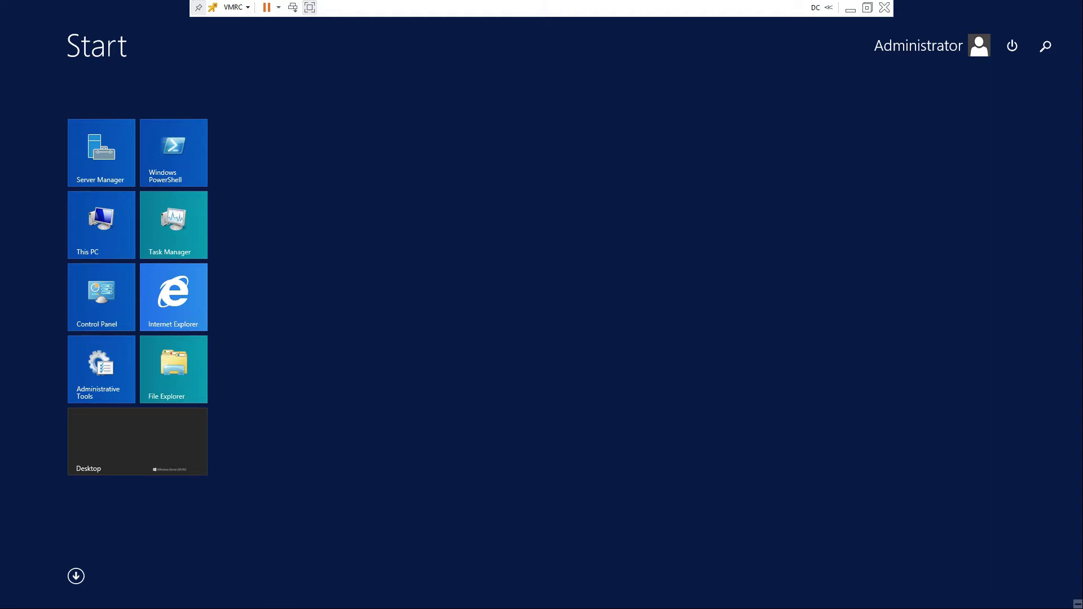
Step: Go to the DC server desktop and launch Active Directory Users and Computers on ttt.in
key("super")
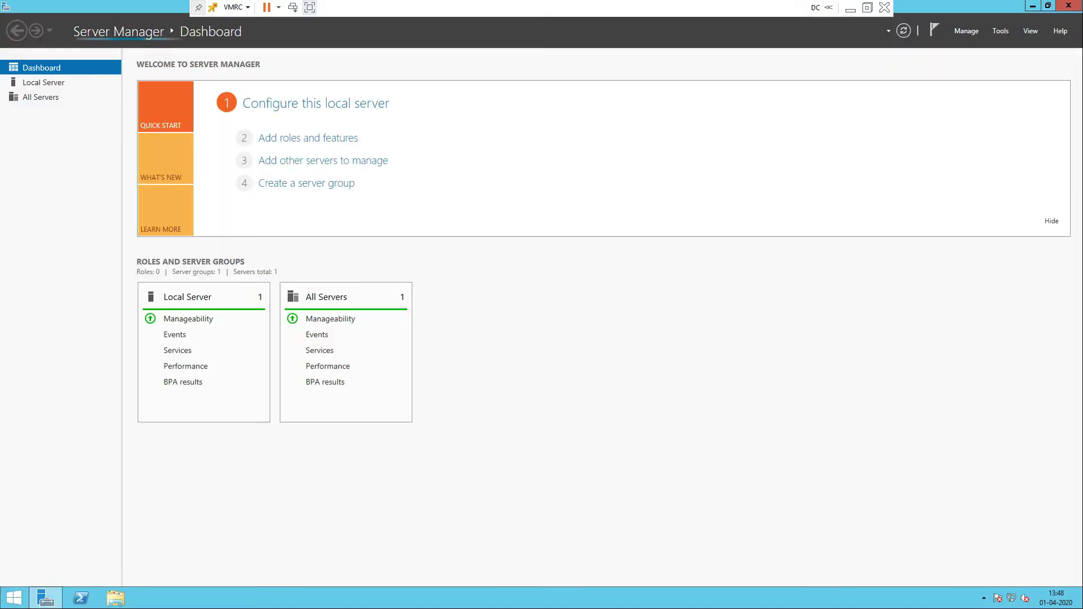
left_click(1001, 31)
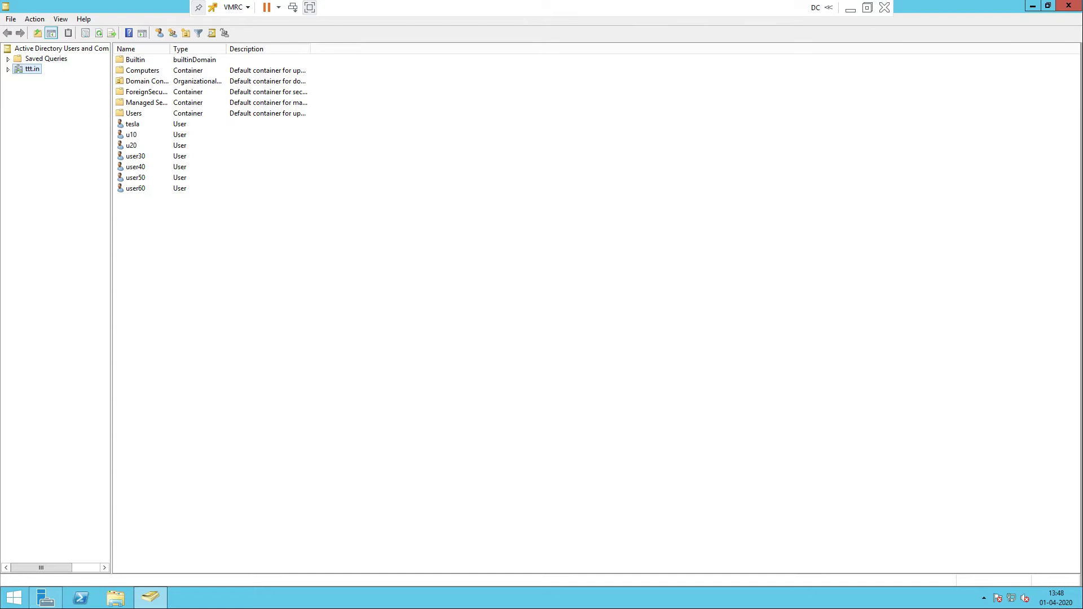
right_click(191, 243)
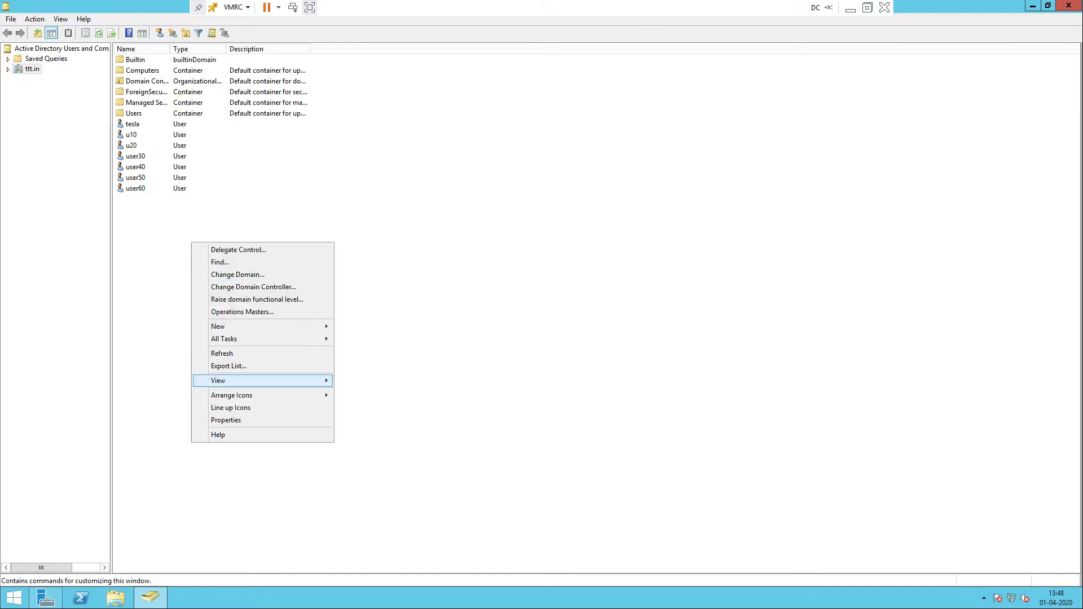
Step: Start a new domain user with full name and logon name paru
mouse_move(265, 326)
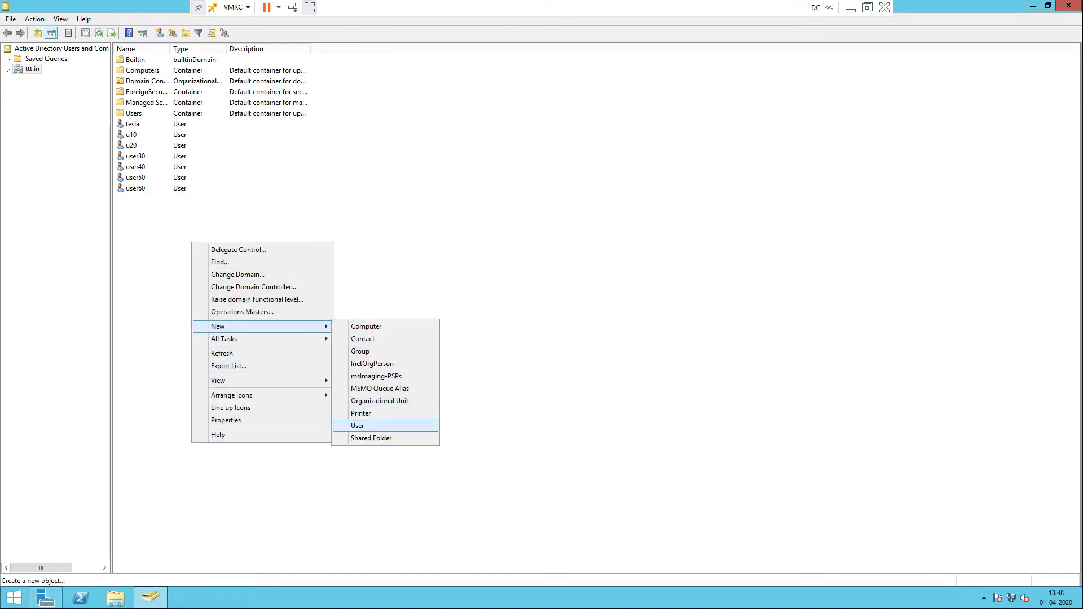
left_click(361, 426)
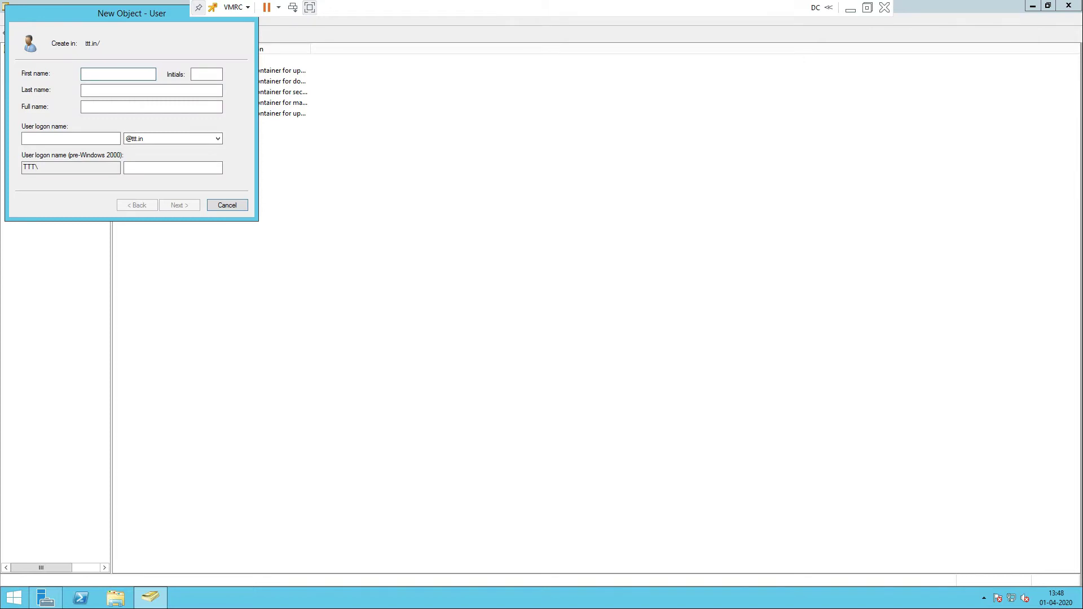
type("paru")
left_click(34, 138)
type("paru")
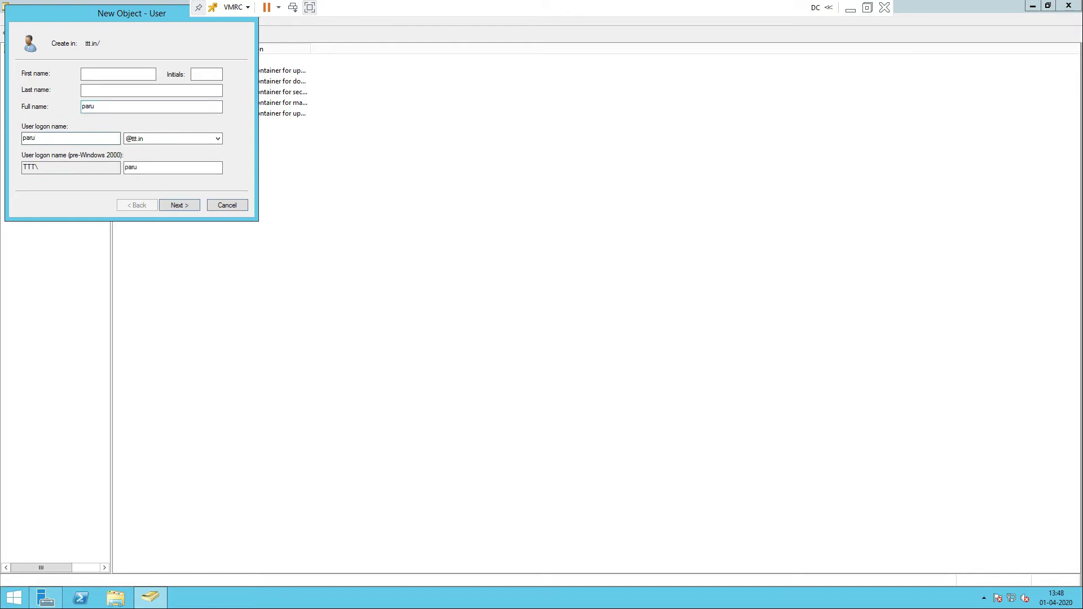
key("Return")
Step: Enter and confirm the new user's password
type("Passwor")
key("BackSpace")
key("BackSpace")
key("BackSpace")
key("BackSpace")
key("BackSpace")
key("BackSpace")
key("BackSpace")
type("Password")
key("BackSpace")
key("BackSpace")
key("BackSpace")
key("BackSpace")
key("BackSpace")
key("BackSpace")
key("BackSpace")
key("BackSpace")
key("BackSpace")
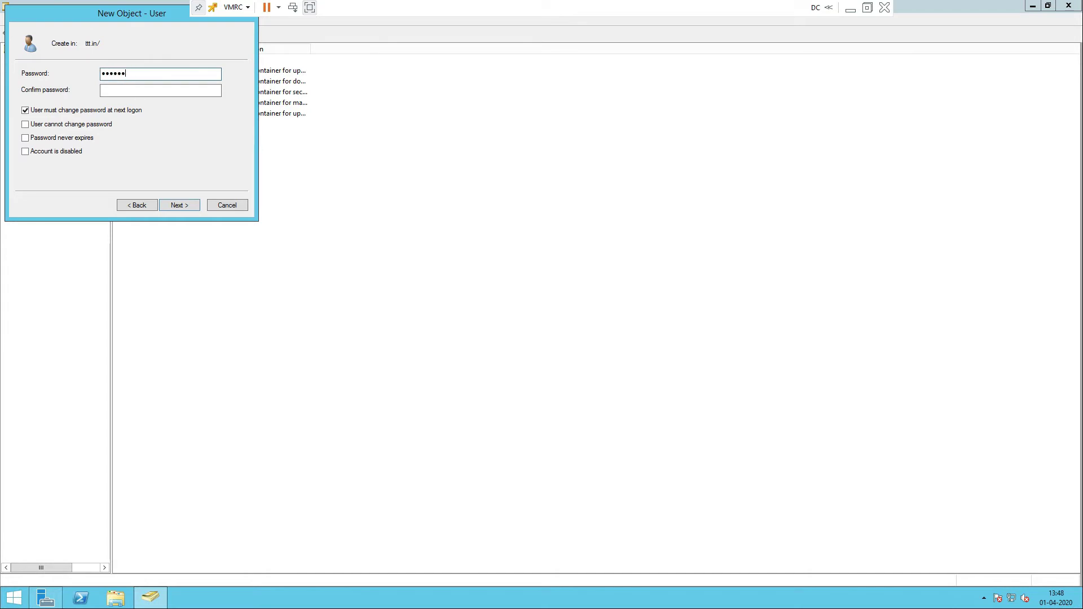
key("Tab")
type("****")
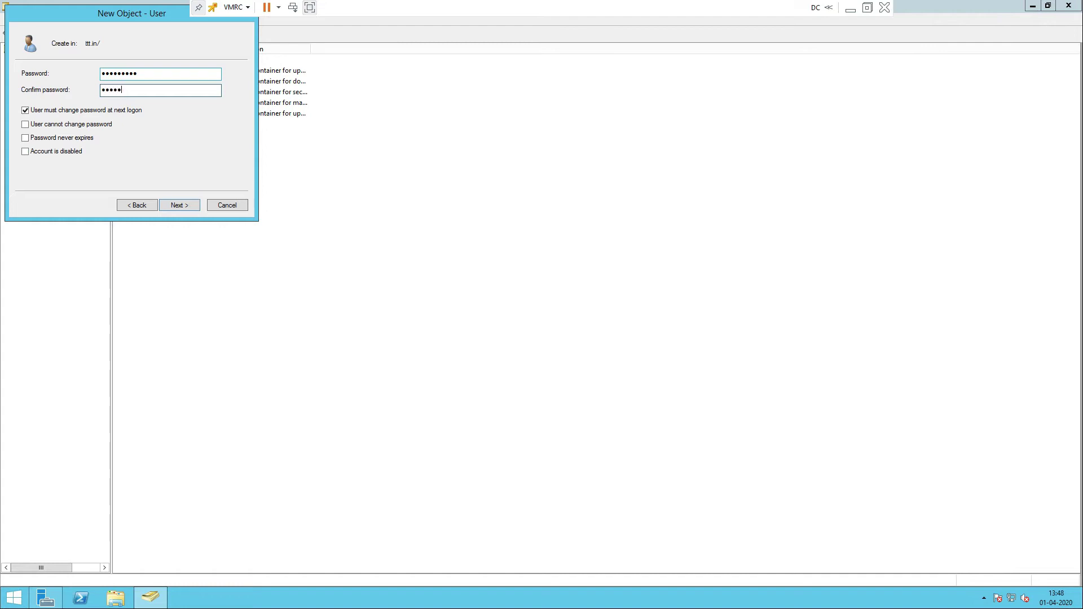
type("***")
Step: Clear 'must change password', tick 'cannot change' and 'never expires', and finish creating paru
left_click(25, 110)
left_click(25, 124)
left_click(25, 138)
key("Return")
key("Return")
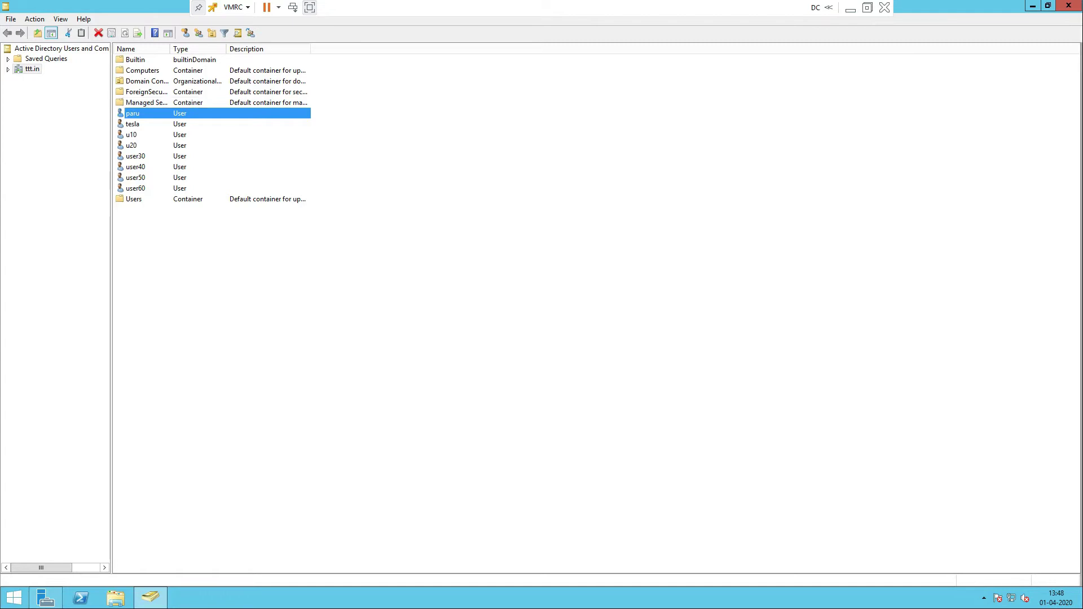
key("super+e")
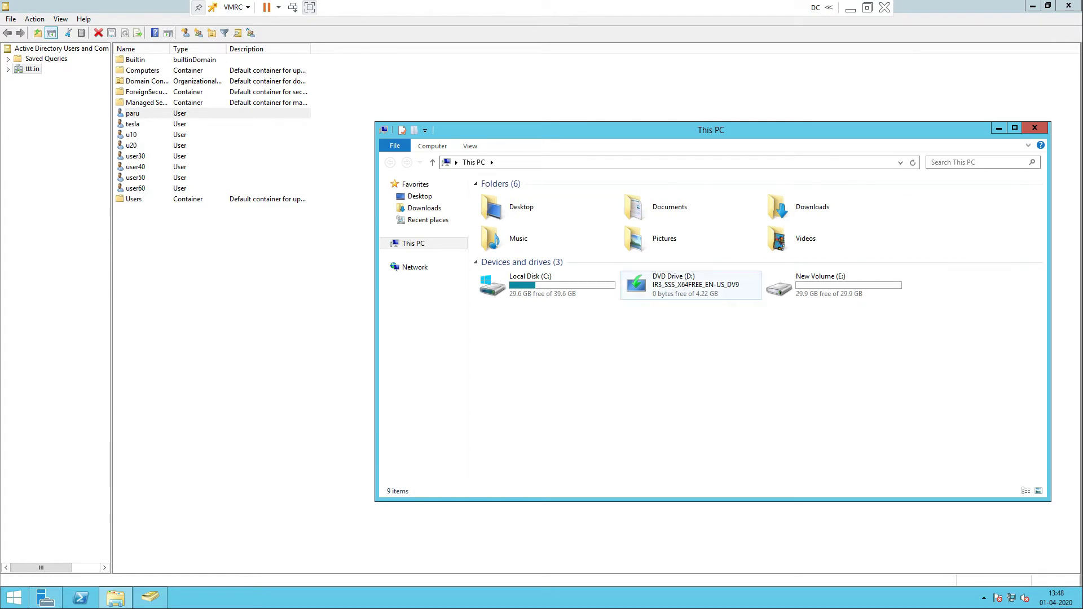
Step: Create a new folder named 'home folder' on New Volume (E:)
double_click(821, 285)
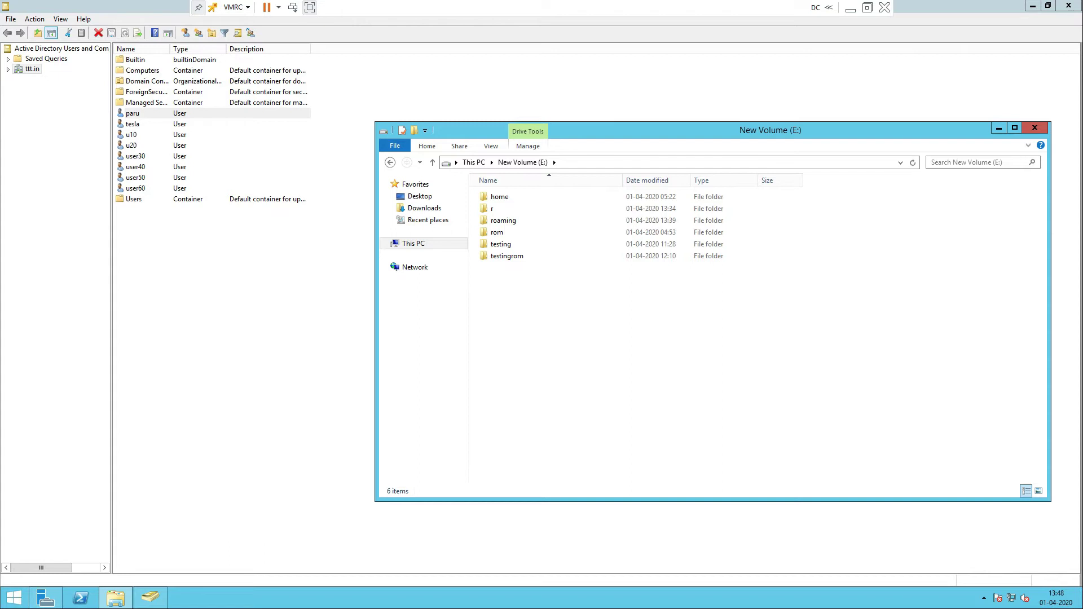
right_click(555, 321)
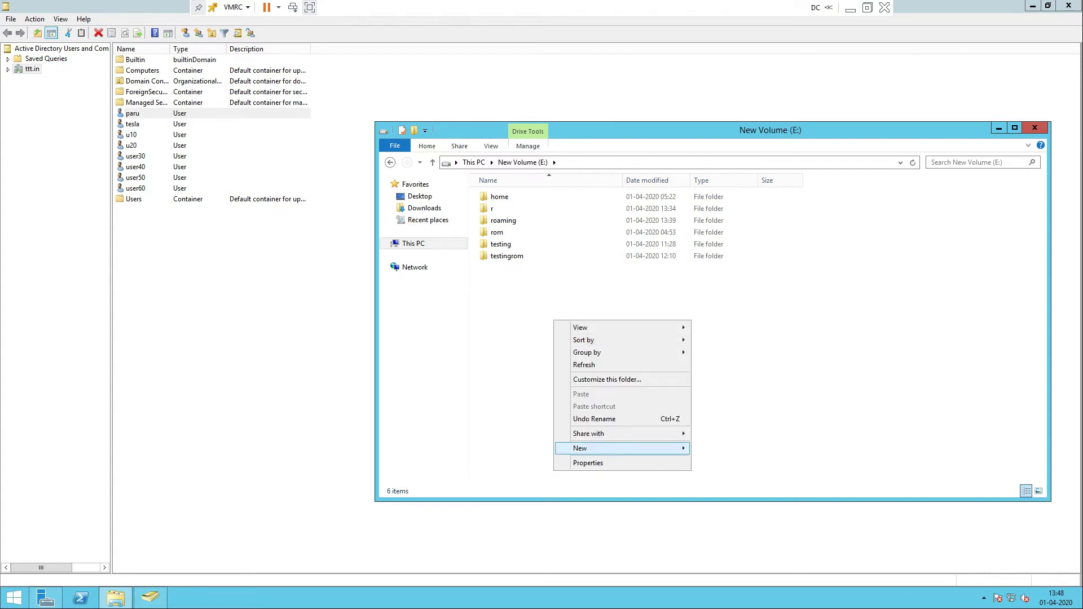
mouse_move(581, 448)
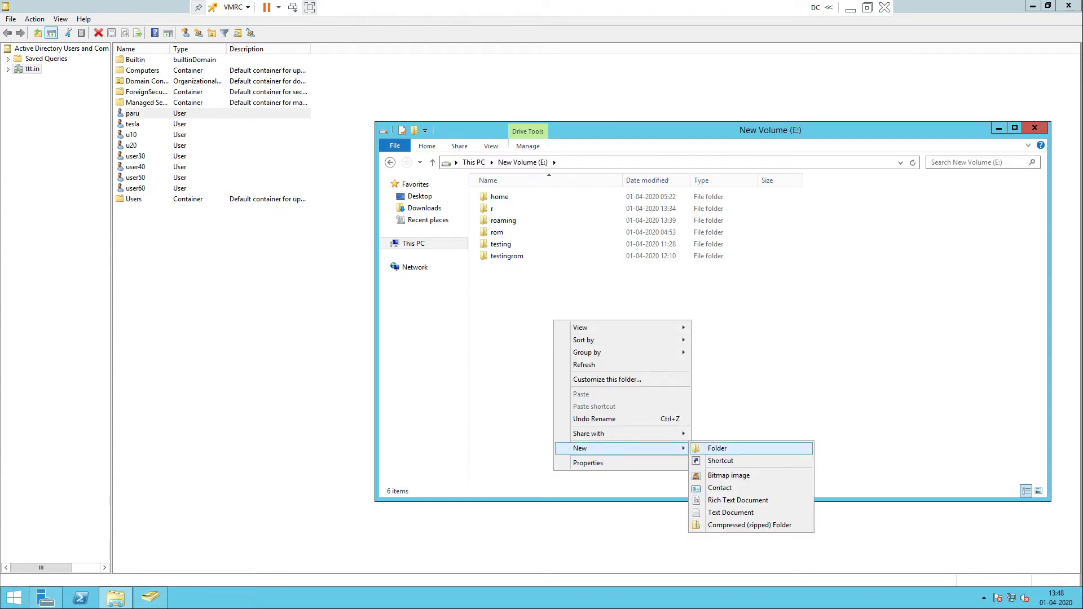
left_click(718, 448)
type("fhome")
key("Home")
key("Delete")
key("End")
type("folder")
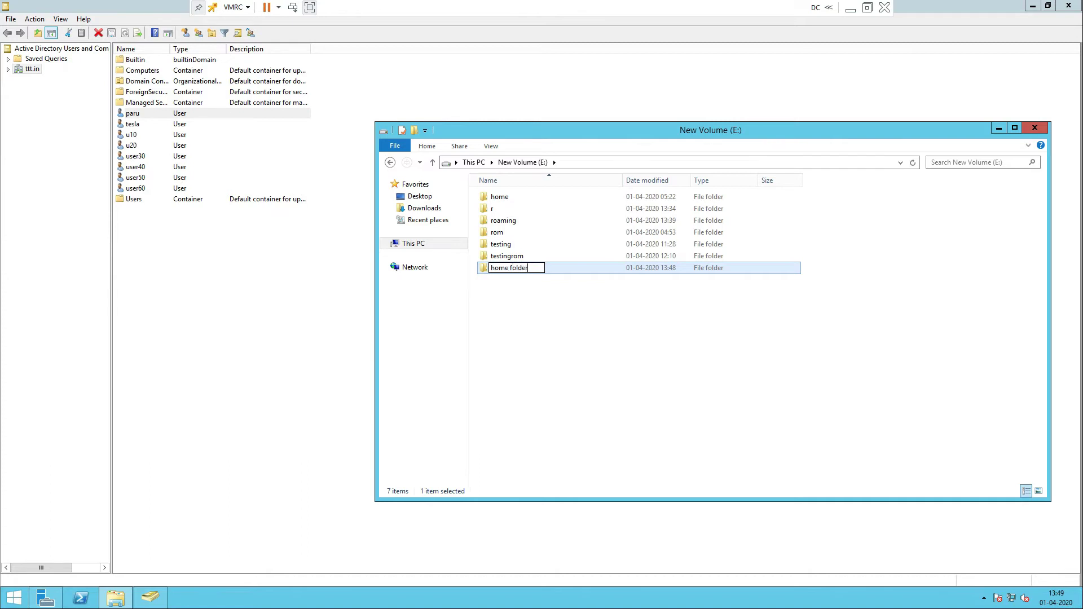
key("Return")
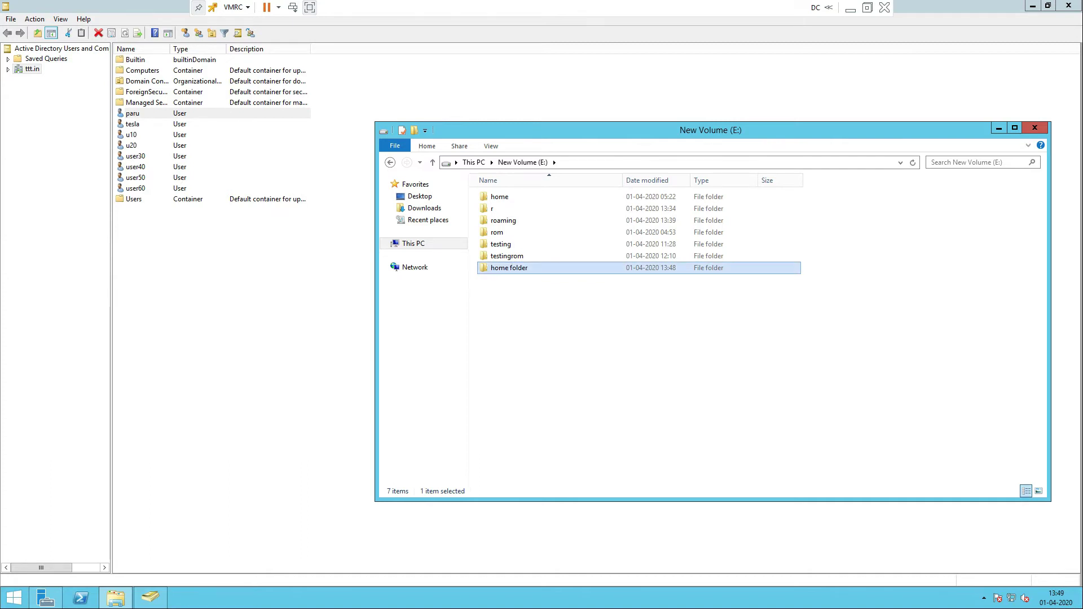
right_click(557, 269)
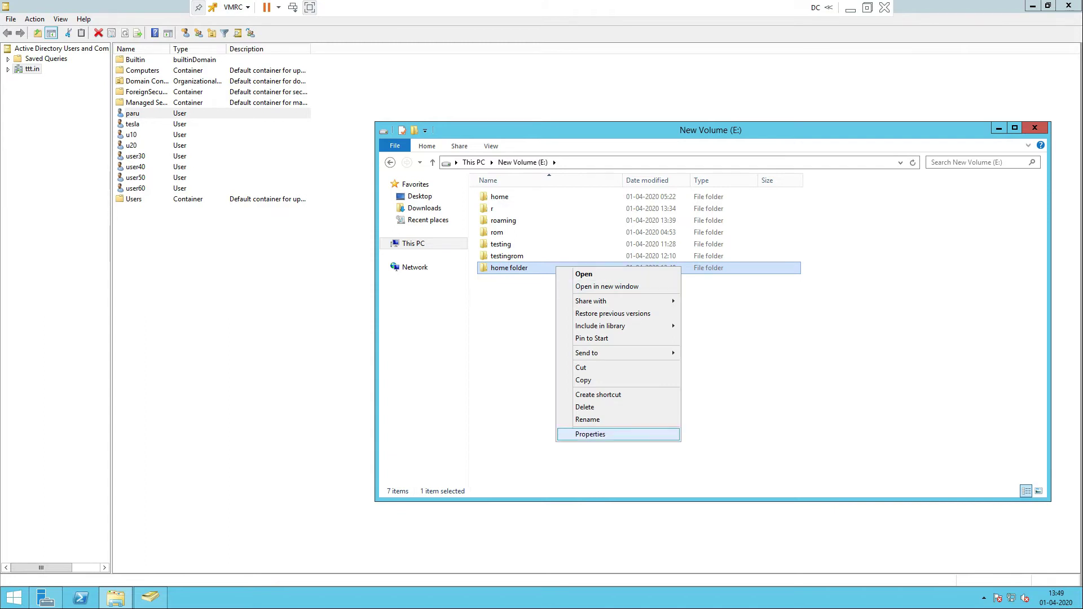
Step: Share 'home folder' with Everyone at Read/Write, publishing it as \\DC\home folder
left_click(591, 434)
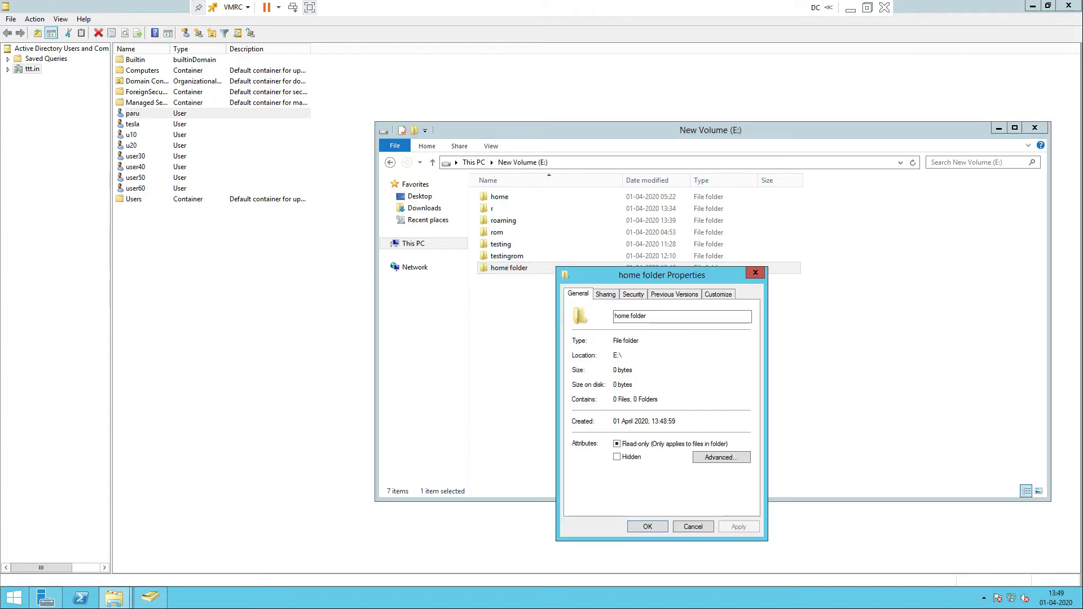
left_click(605, 294)
left_click(597, 370)
left_click(744, 382)
left_click(526, 394)
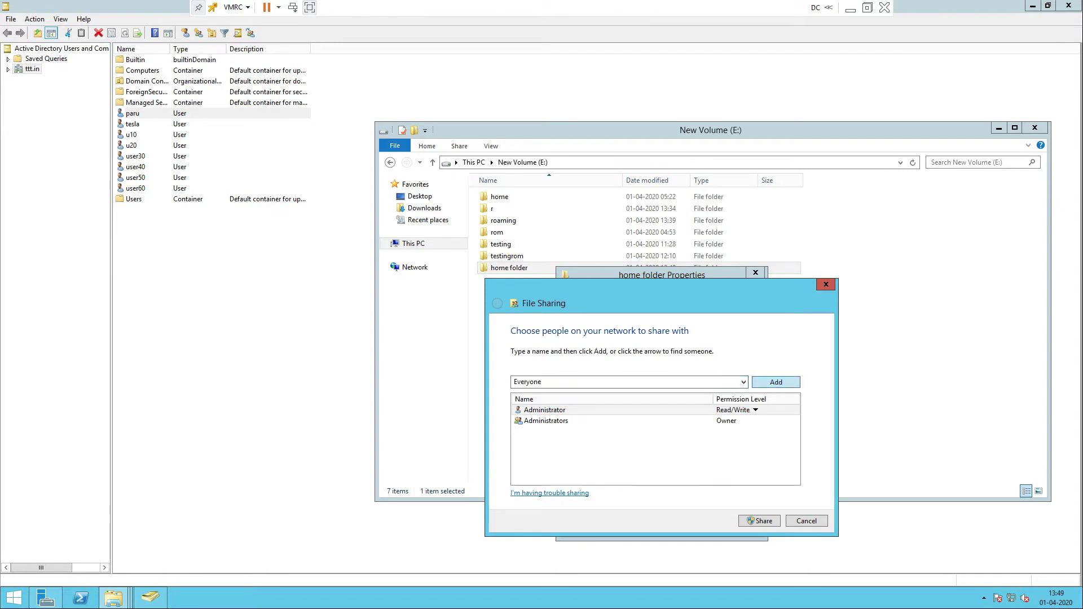
left_click(776, 382)
left_click(736, 431)
left_click(777, 446)
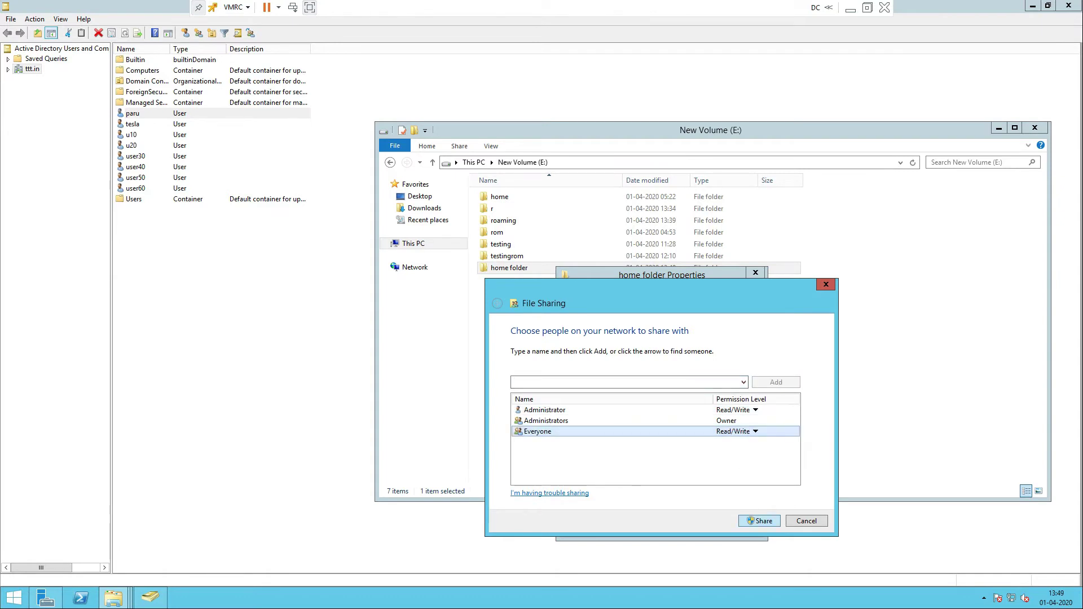
left_click(760, 521)
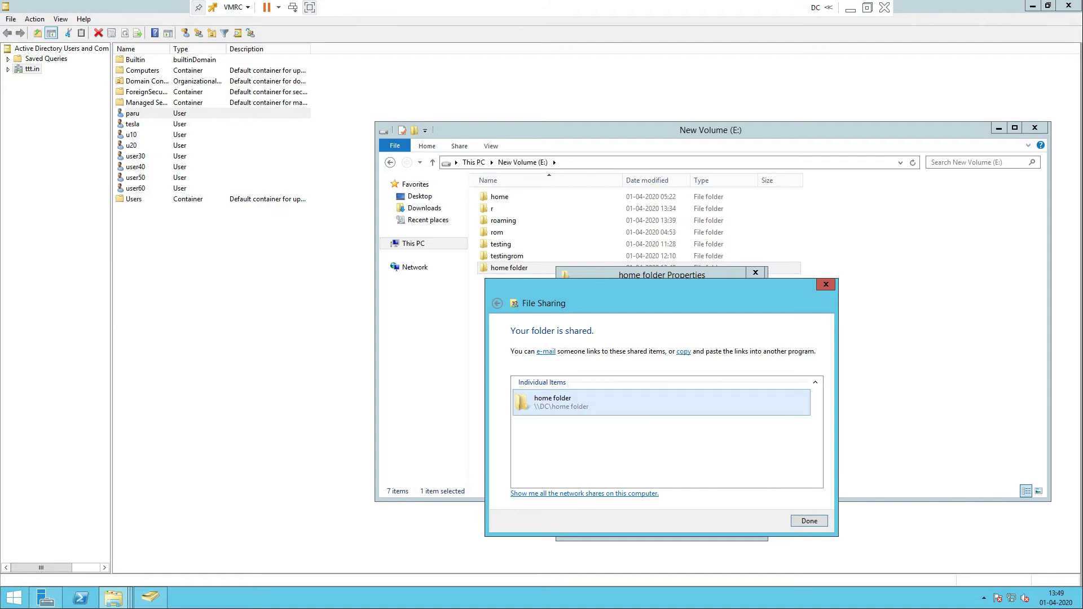
key("Return")
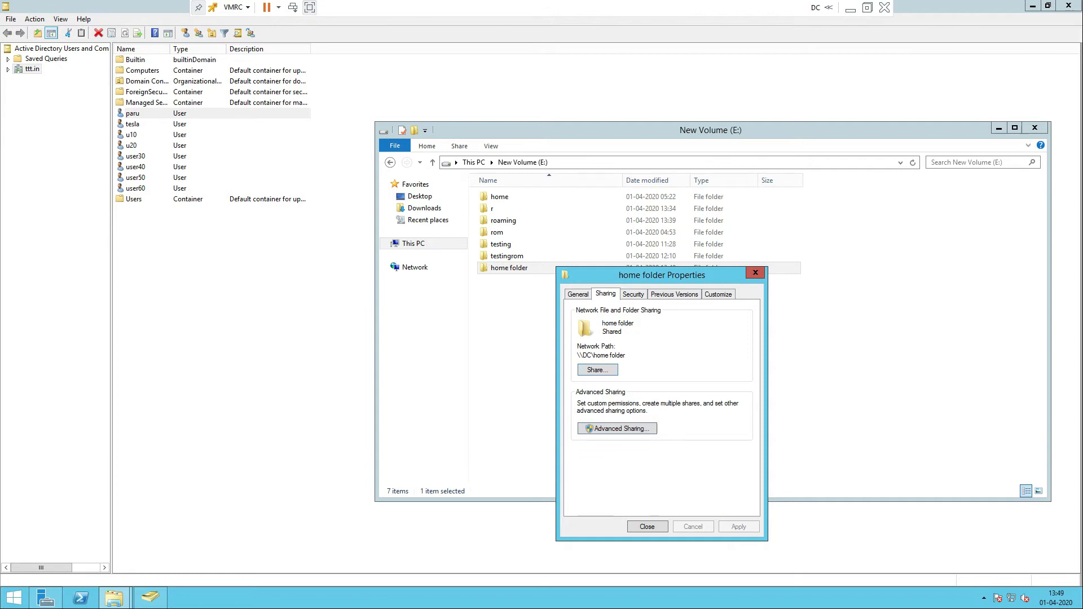
Step: Add a new hidden share named 'home folder$' in Advanced Sharing
left_click(617, 429)
left_click(601, 368)
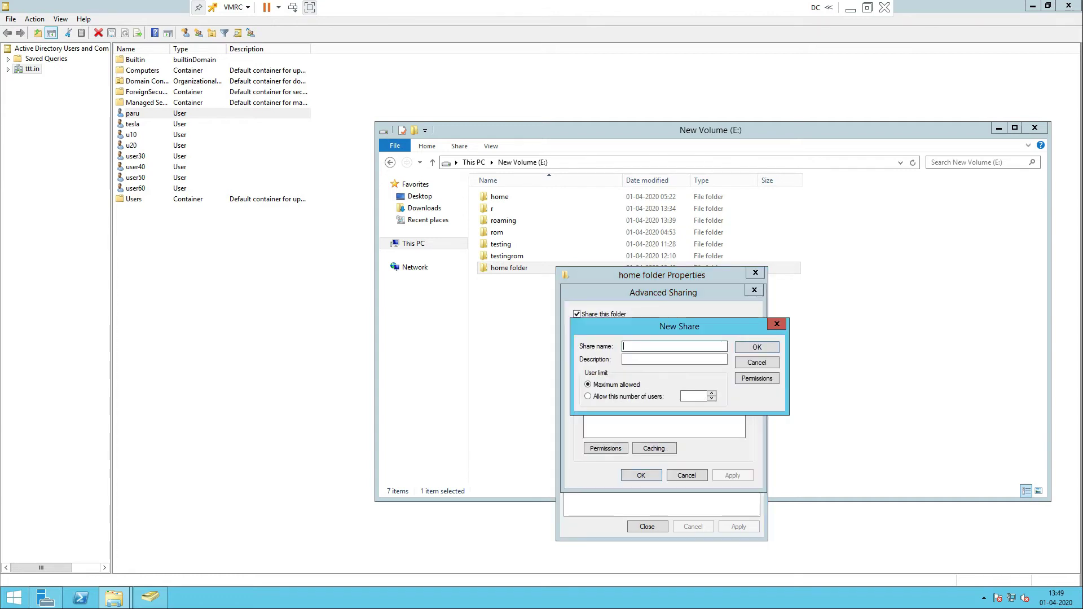
left_click_drag(679, 326, 783, 319)
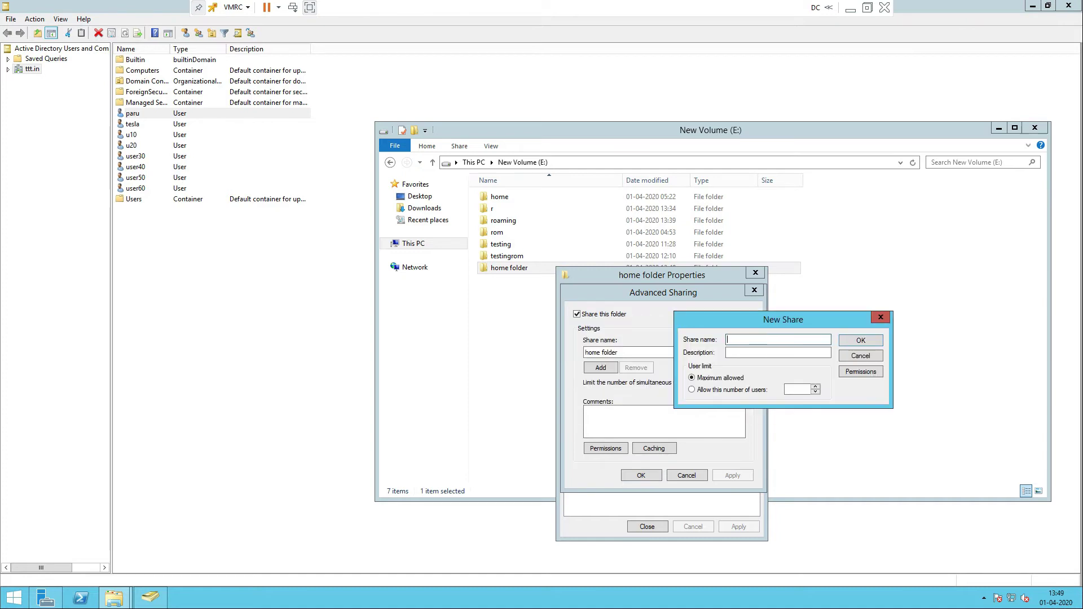
type("home folder$")
key("Return")
Step: Remove the original 'home folder' share, leaving only 'home folder$'
left_click(740, 352)
left_click(621, 362)
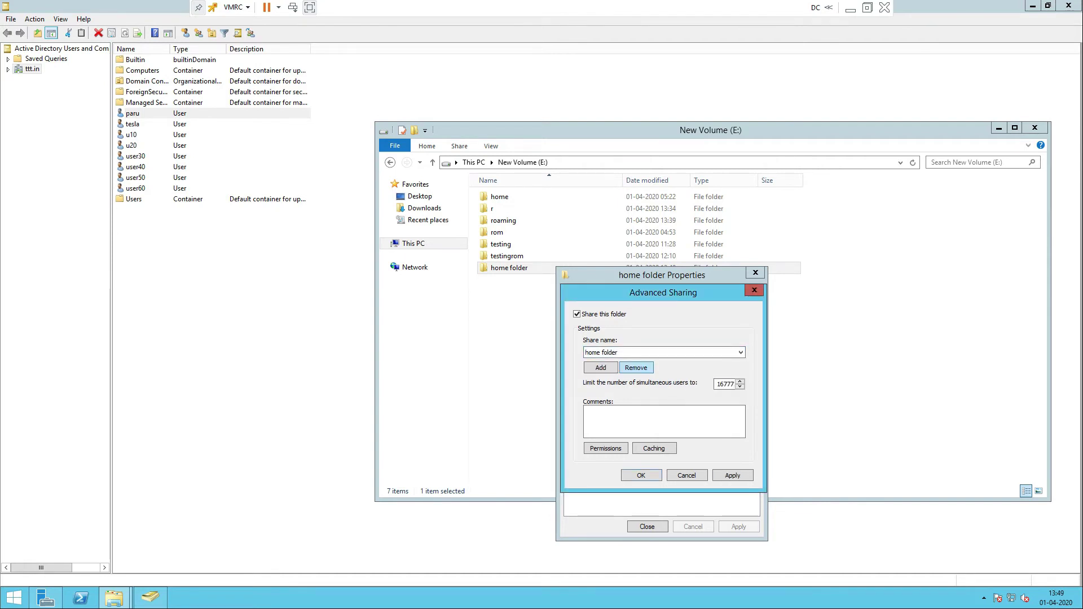
left_click(636, 368)
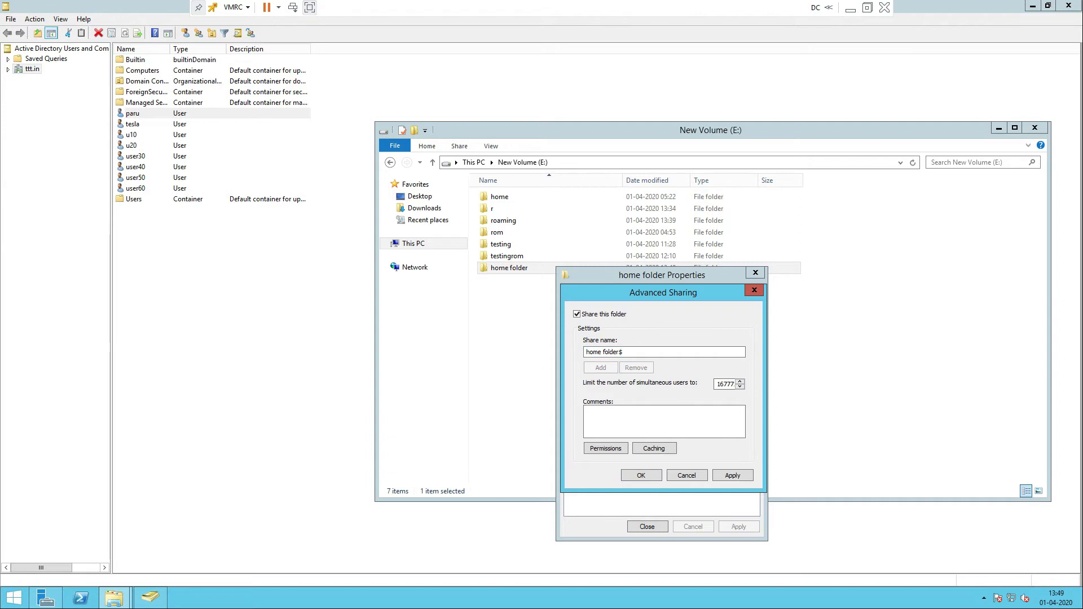
left_click(623, 352)
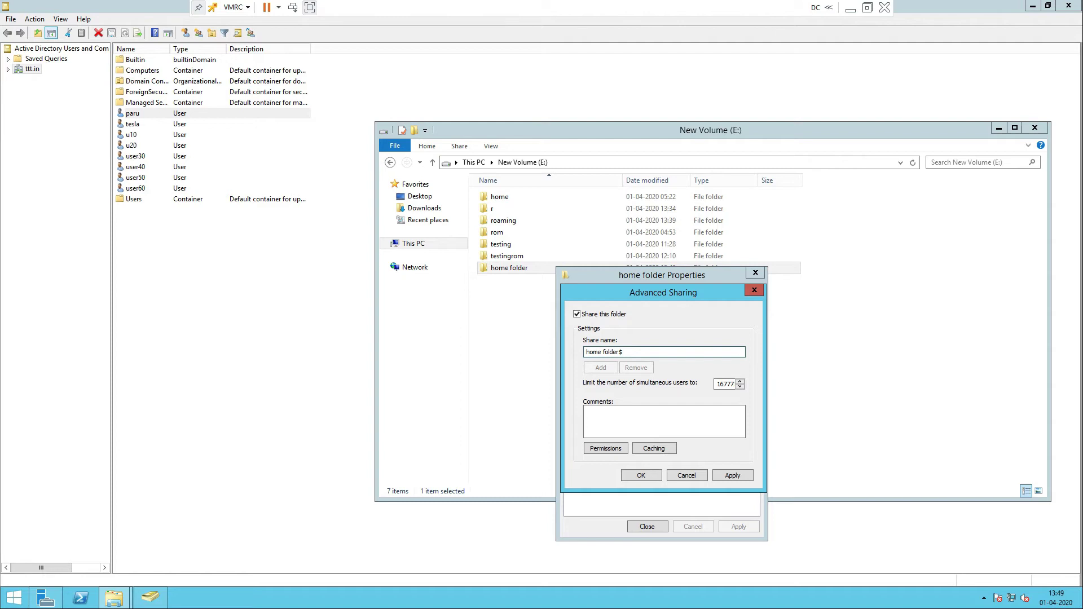
Step: Grant Everyone Full Control on the 'home folder$' share and apply the settings
left_click(606, 449)
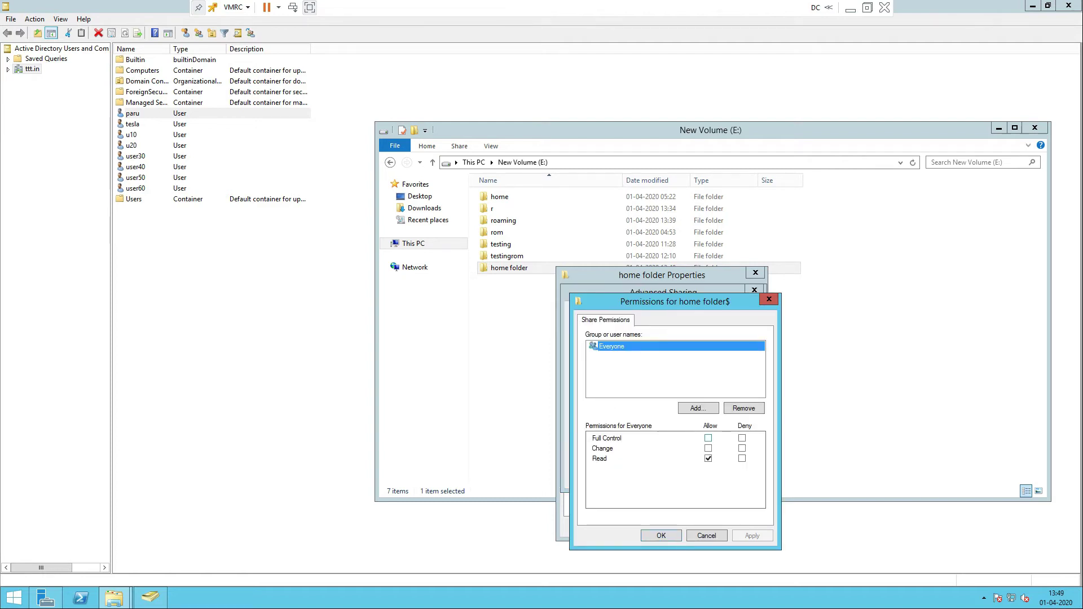
left_click(708, 438)
left_click(661, 536)
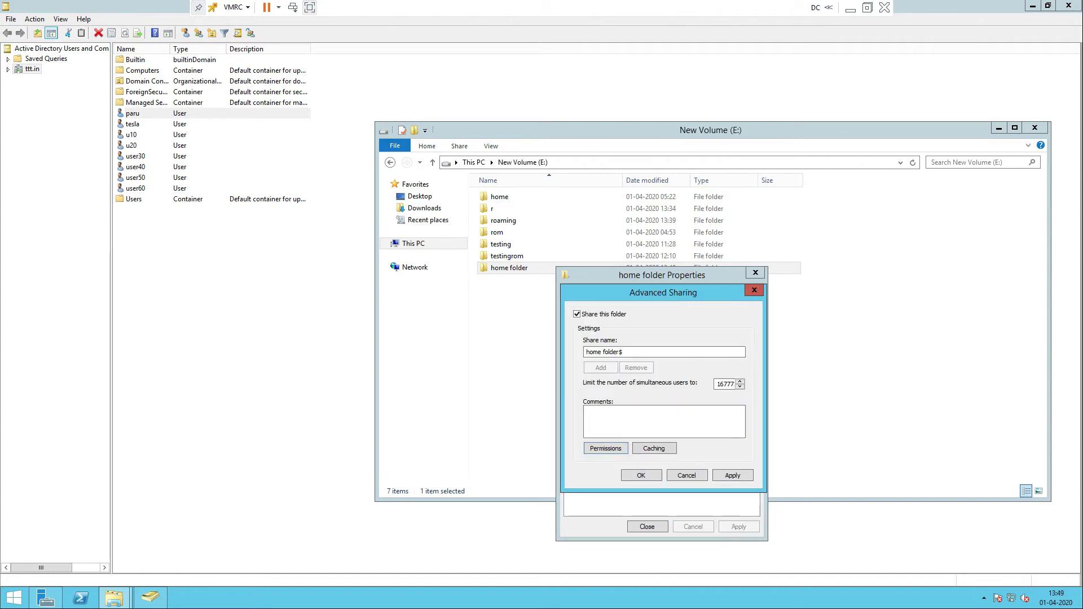
key("Return")
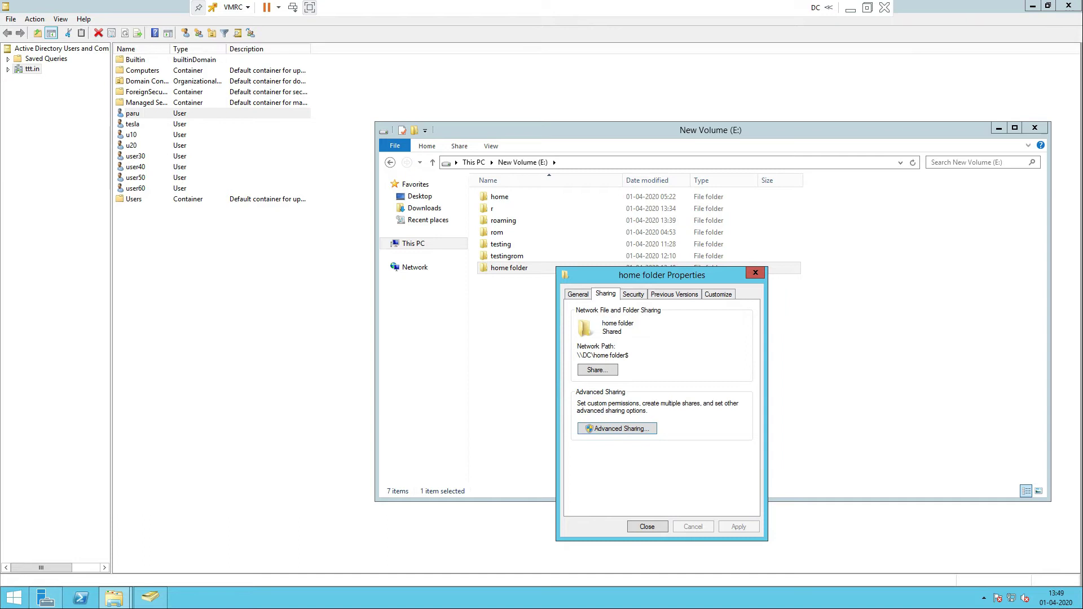
Step: Review the folder's Security and advanced share permissions, then close the properties
key("ctrl+Tab")
key("alt+v")
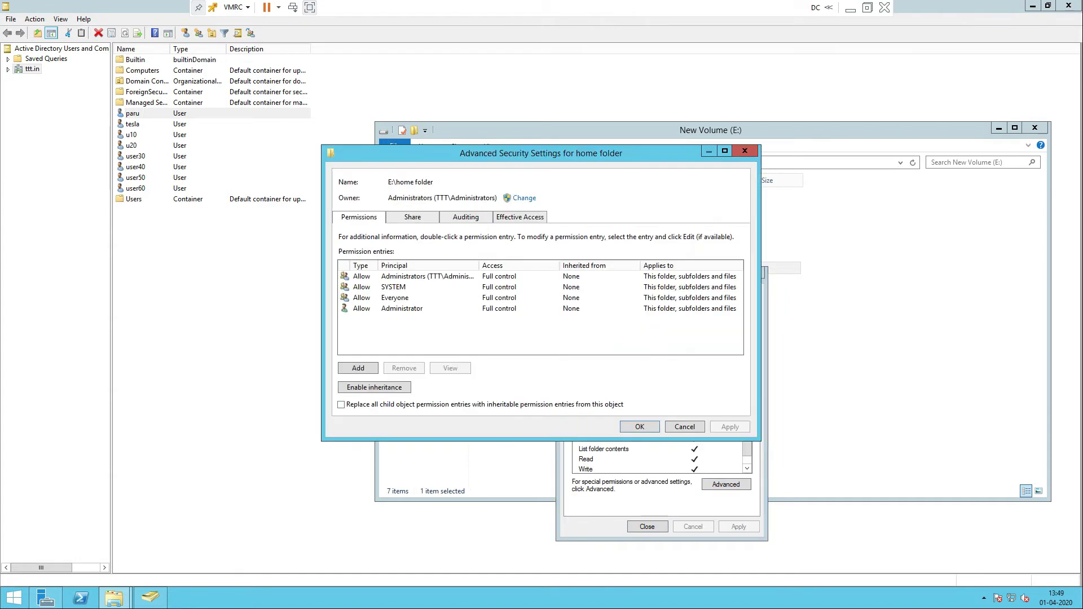
key("ctrl+Tab")
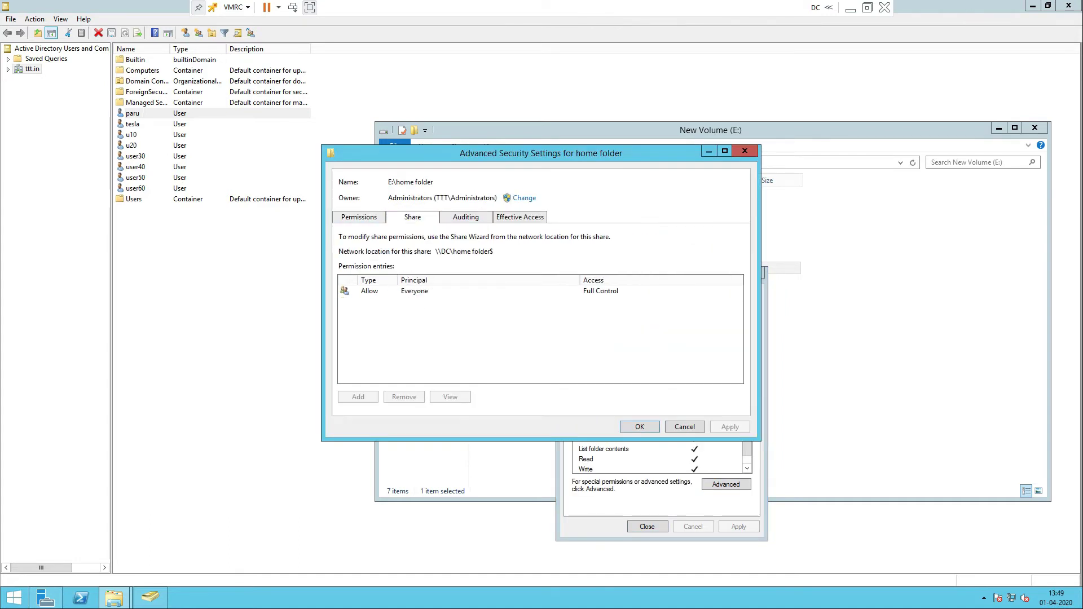
key("Escape")
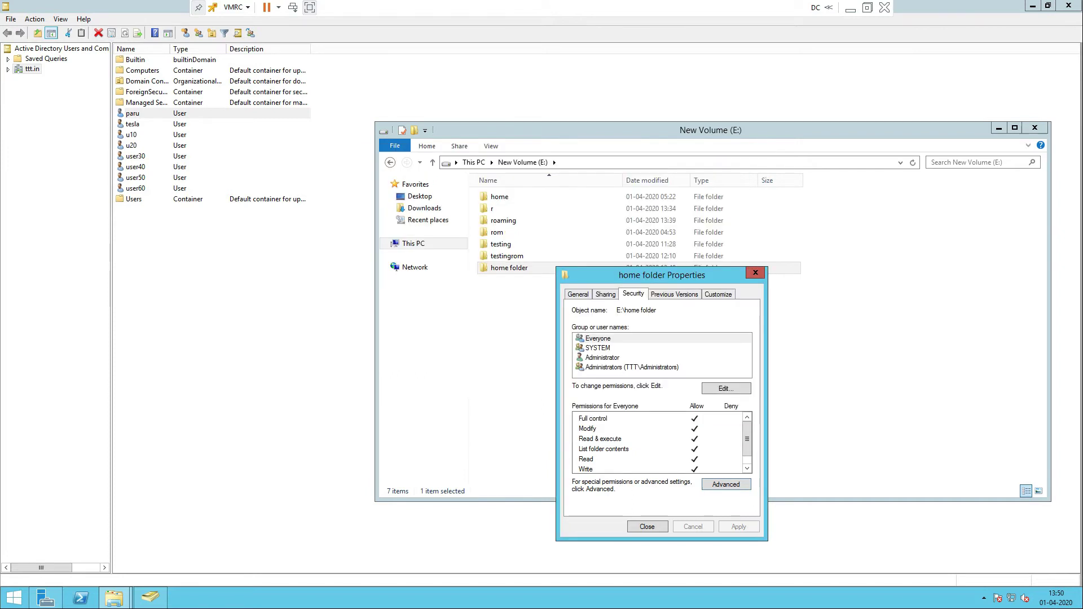
key("Escape")
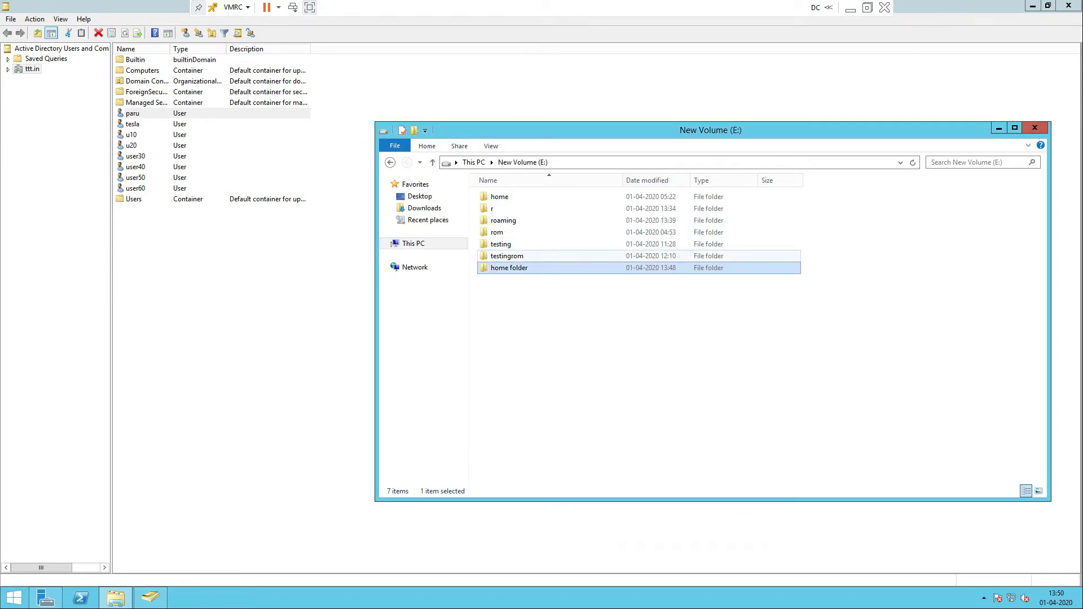
Step: Copy the \\DC\home folder$ network path from the Sharing tab and close properties
key("shift+F10")
key("Up")
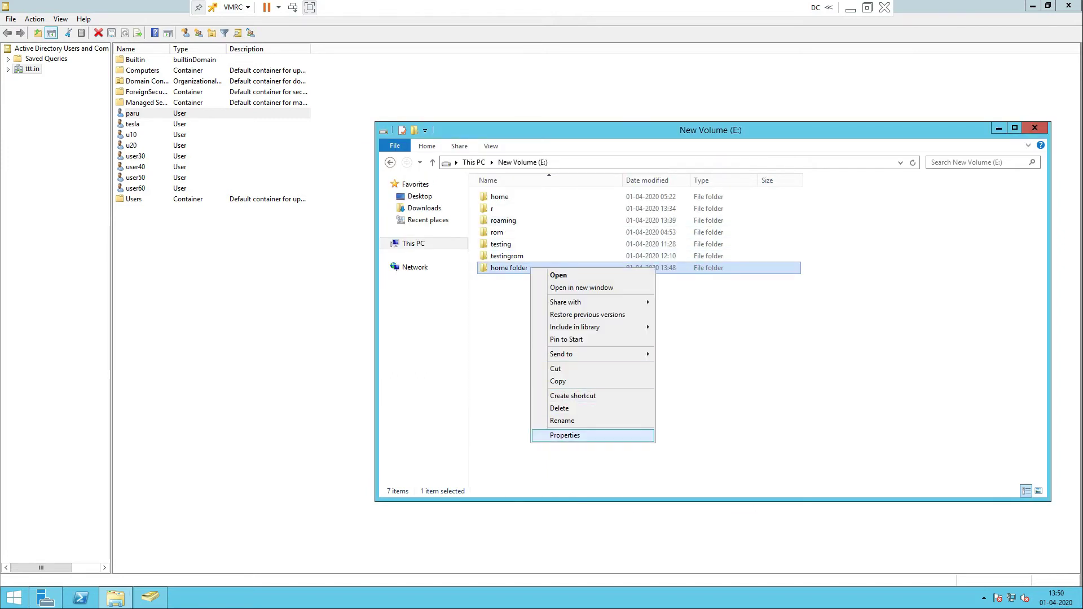
key("Return")
key("ctrl+Tab")
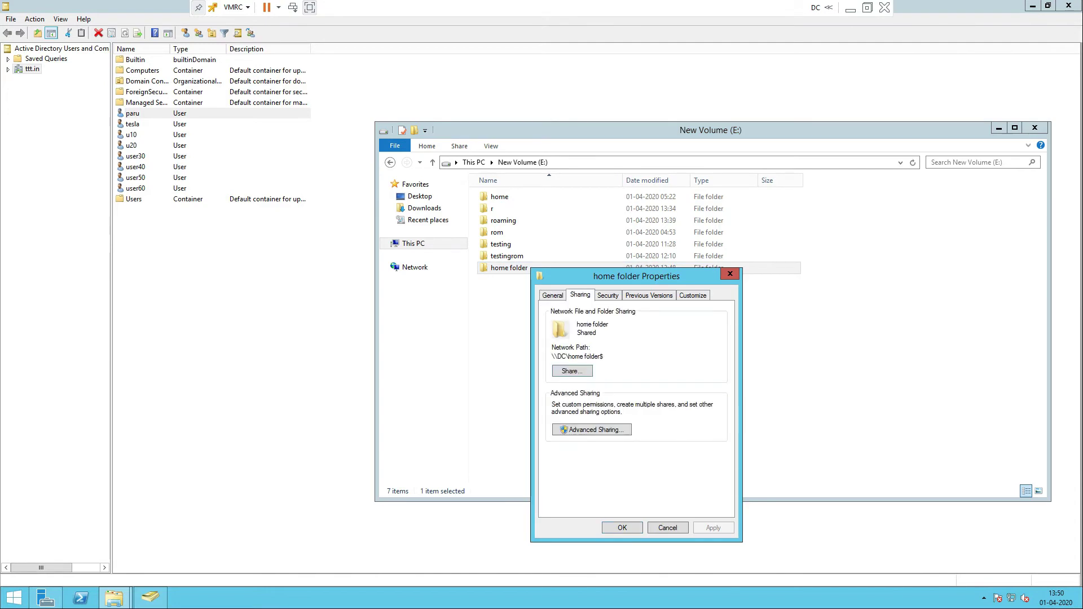
key("shift+Left")
key("shift+Left")
key("shift+Left")
key("shift+Left")
key("shift+Left")
key("shift+Left")
key("shift+Left")
key("shift+Left")
key("shift+Left")
key("shift+Left")
key("shift+Left")
key("shift+Left")
key("shift+Left")
key("shift+Left")
key("shift+Left")
key("shift+Left")
key("shift+F10")
key("Down")
key("Down")
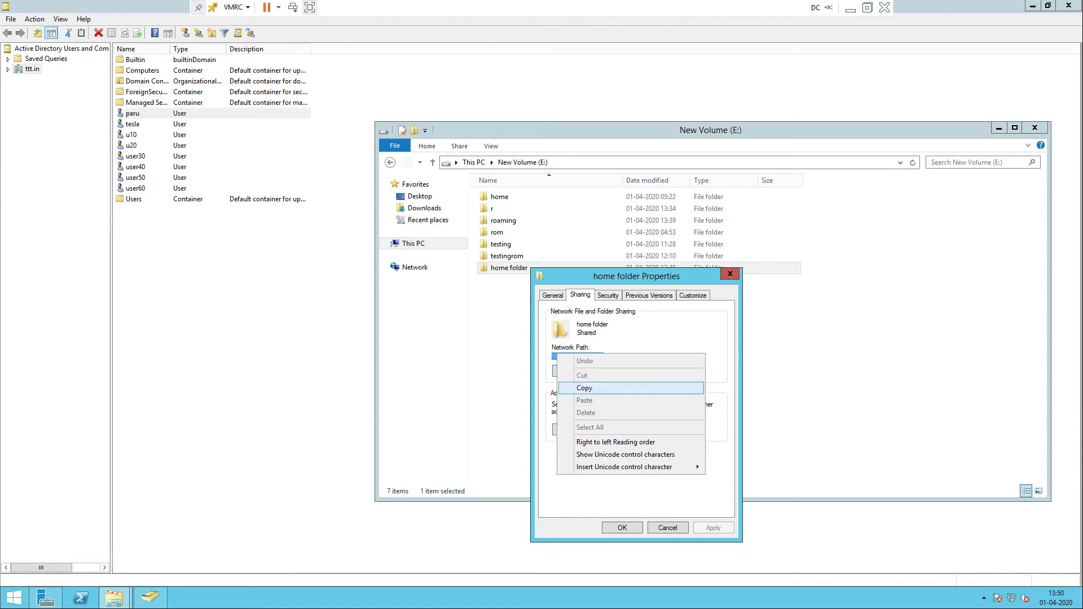
key("Return")
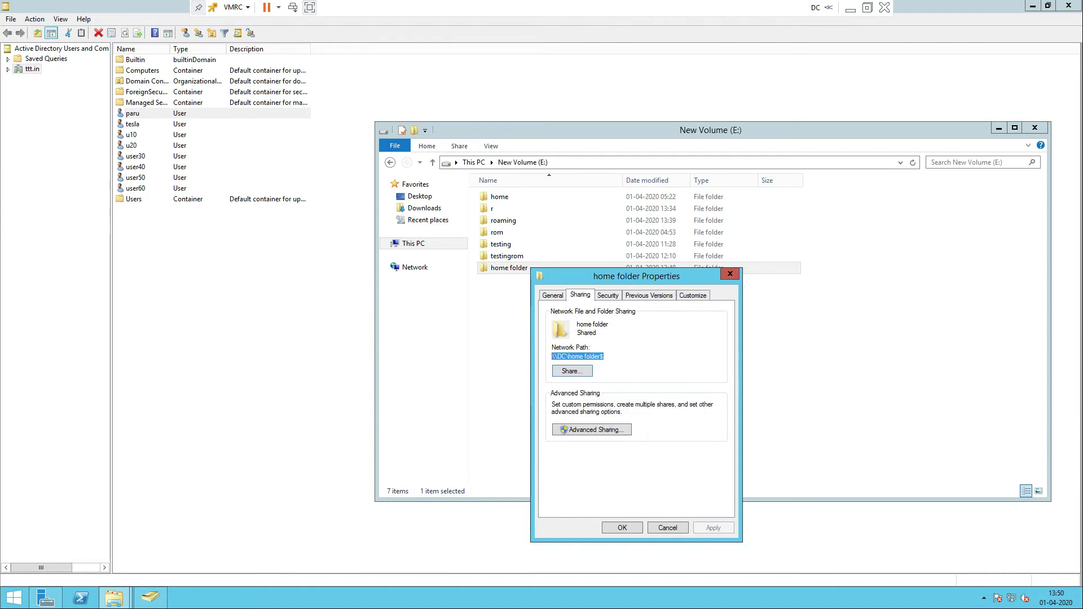
key("Escape")
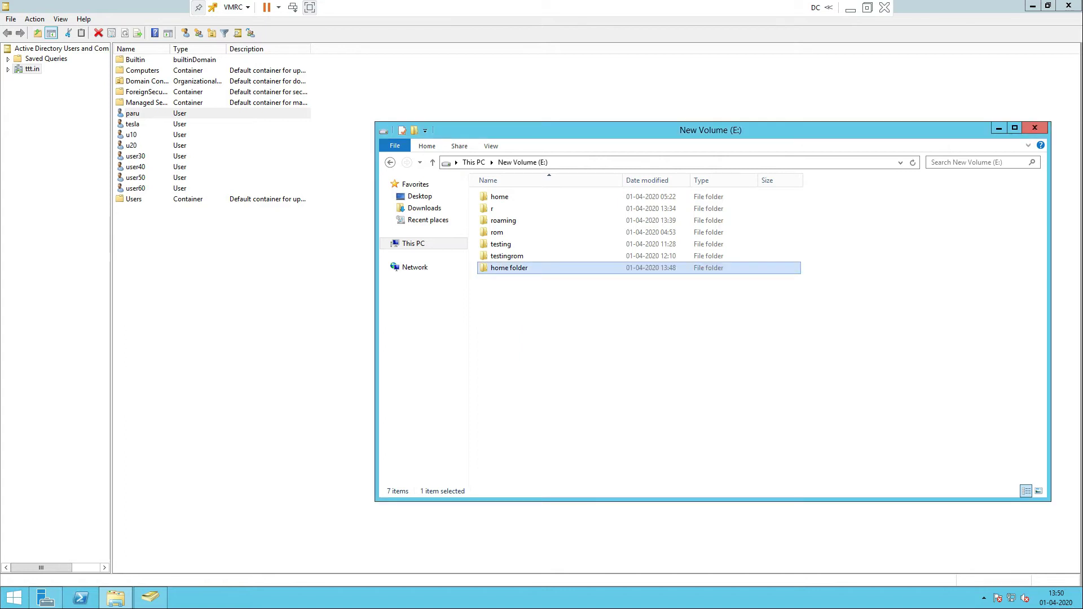
Step: In the user's Profile tab, set the home folder to Connect using drive letter Z:
left_click(1035, 128)
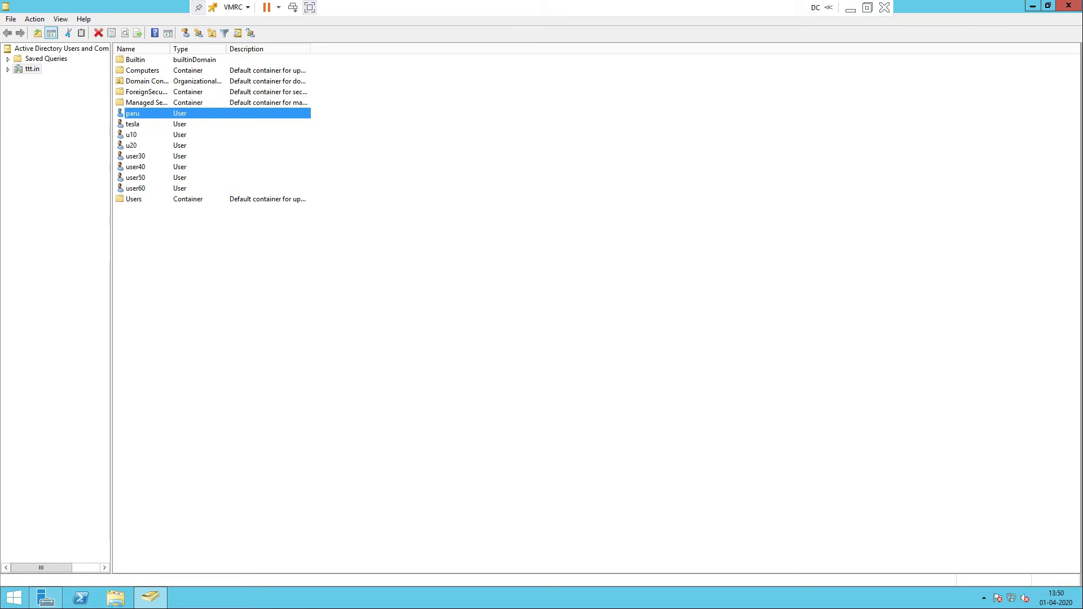
right_click(162, 111)
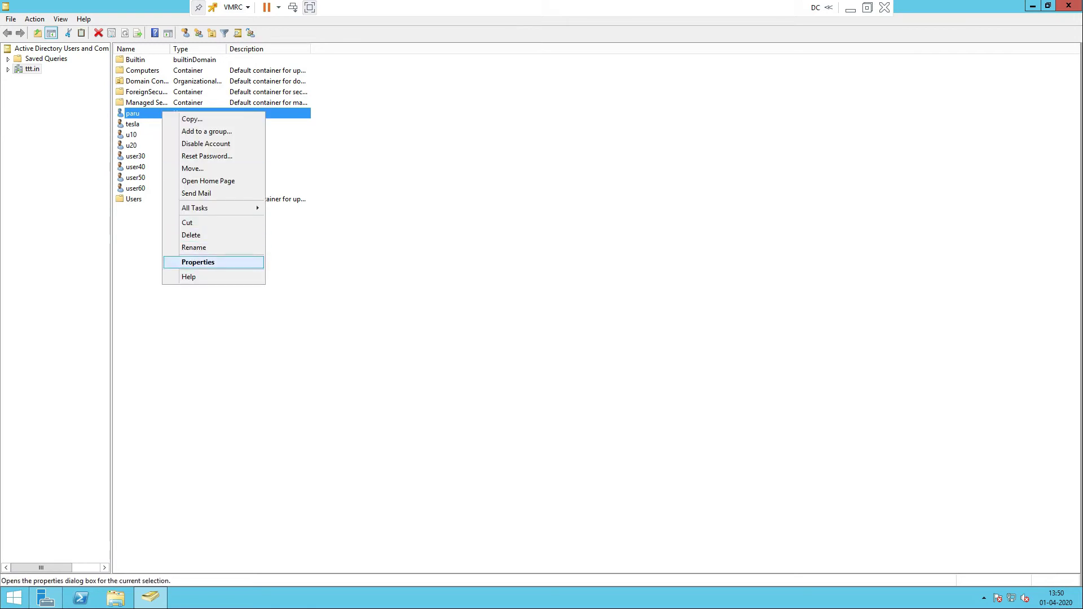
left_click(187, 261)
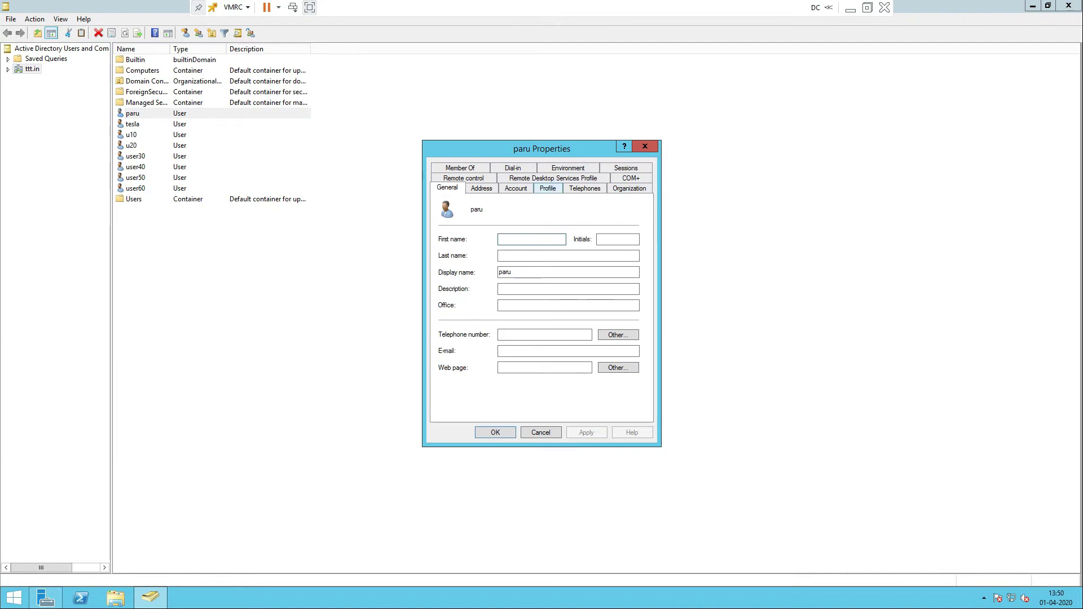
left_click(548, 189)
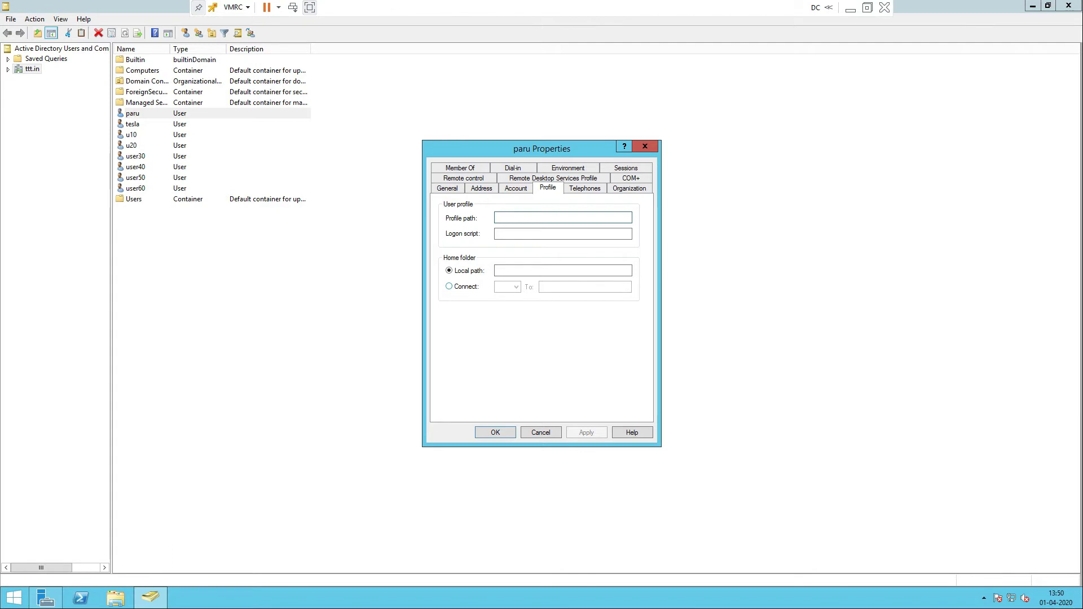
left_click(449, 287)
key("Tab")
key("Tab")
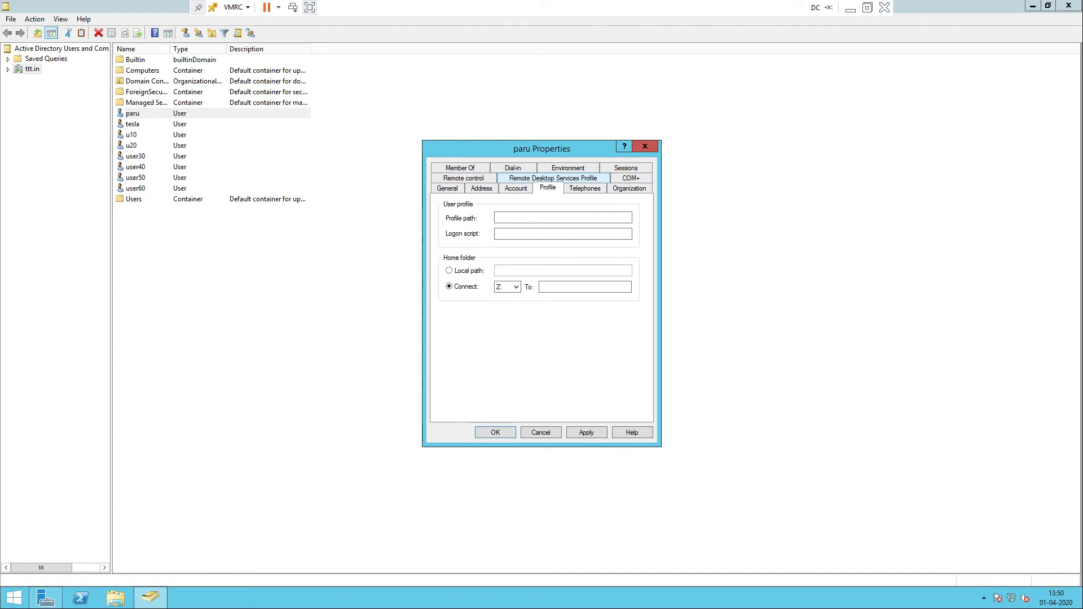
key("alt+Down")
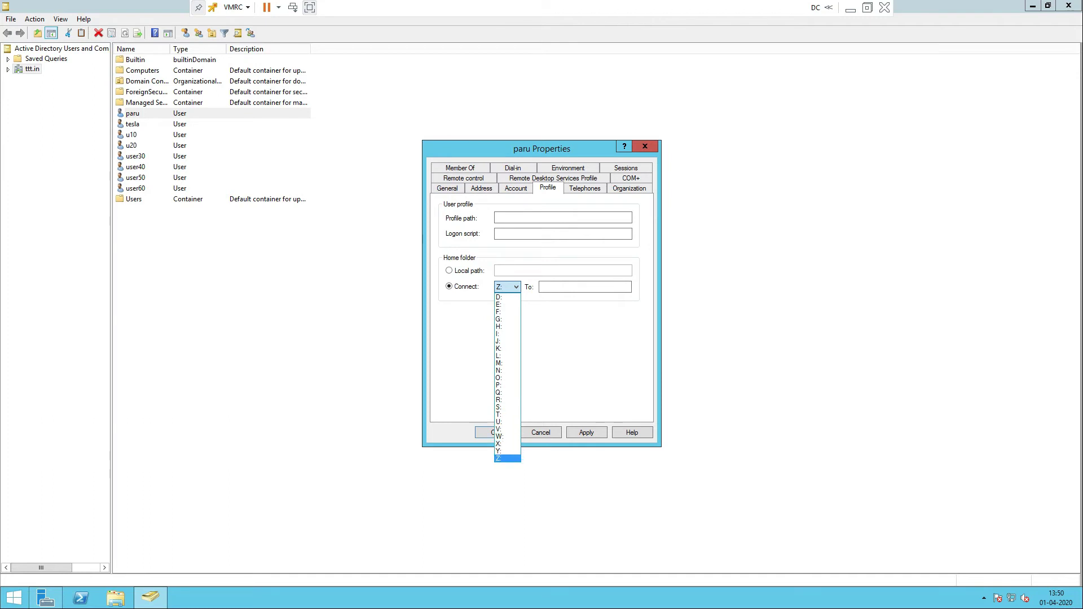
left_click(507, 458)
Step: Set the home folder path to \\DC\home folder$\%username% and save the user's properties
left_click(585, 287)
key("ctrl+v")
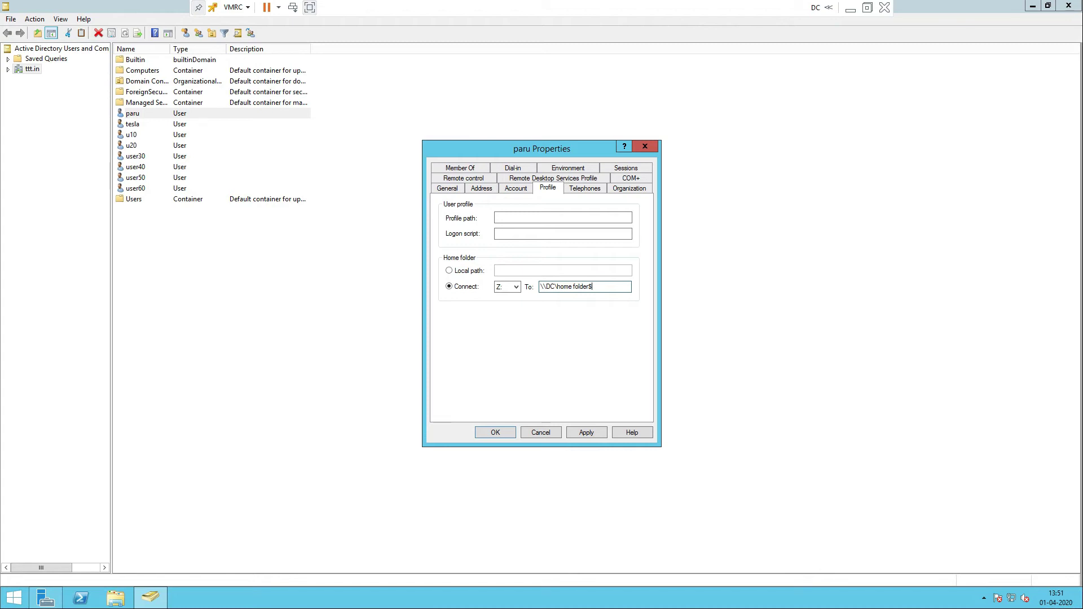
type("\\%username%")
left_click(586, 432)
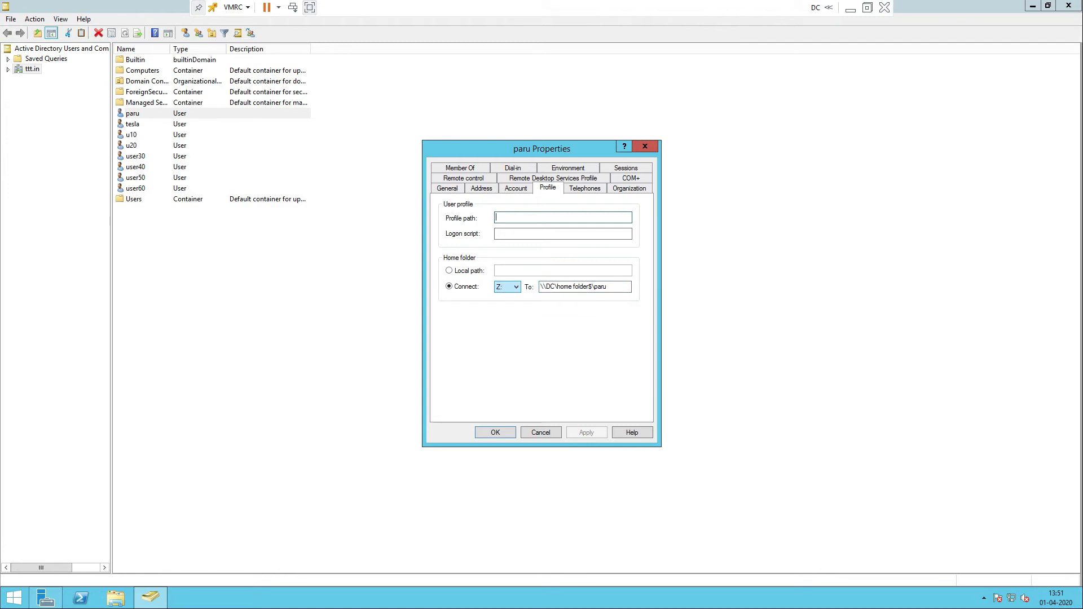
key("Return")
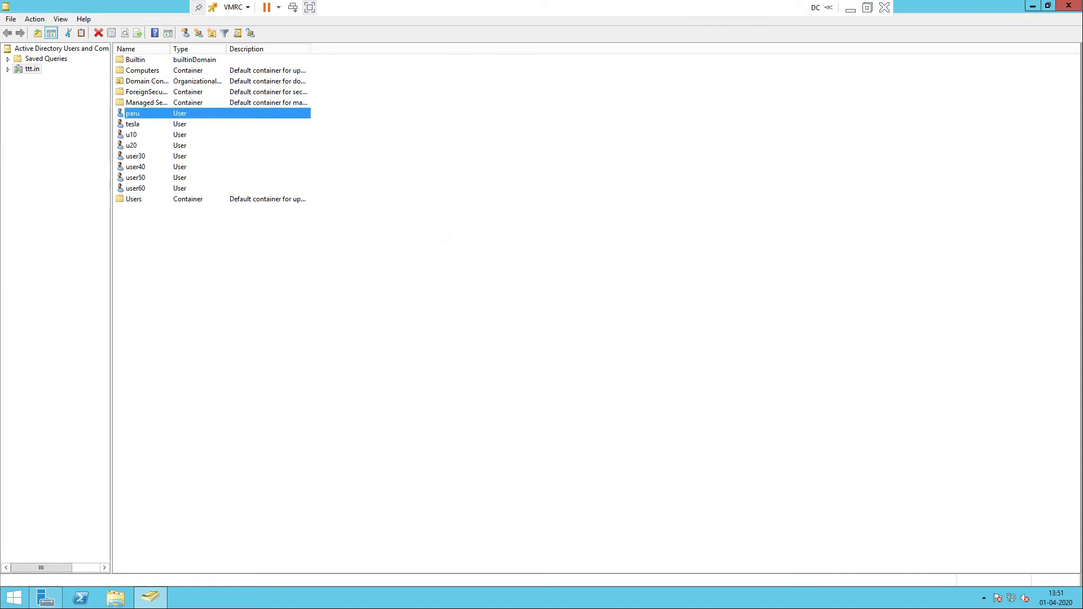
Step: Switch to the MS1 server console and send Ctrl+Alt+Del
left_click(1032, 5)
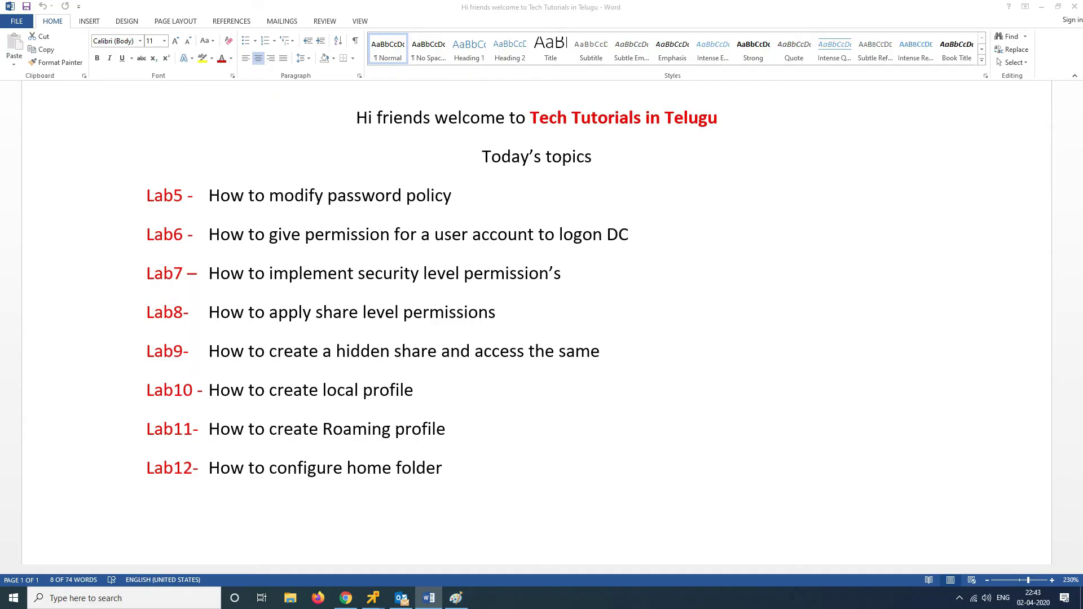
mouse_move(402, 598)
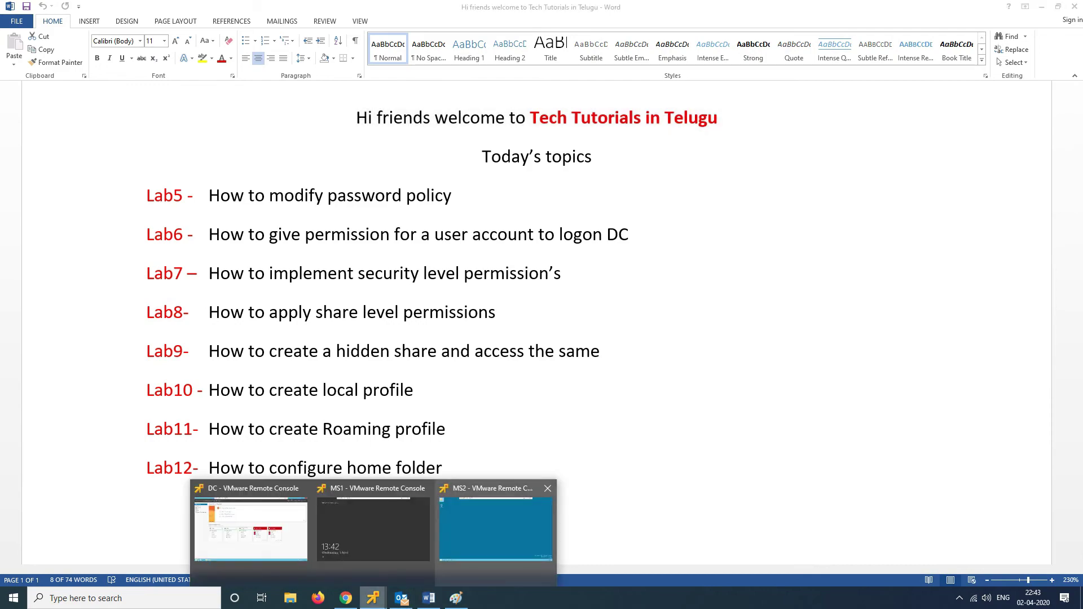
left_click(496, 527)
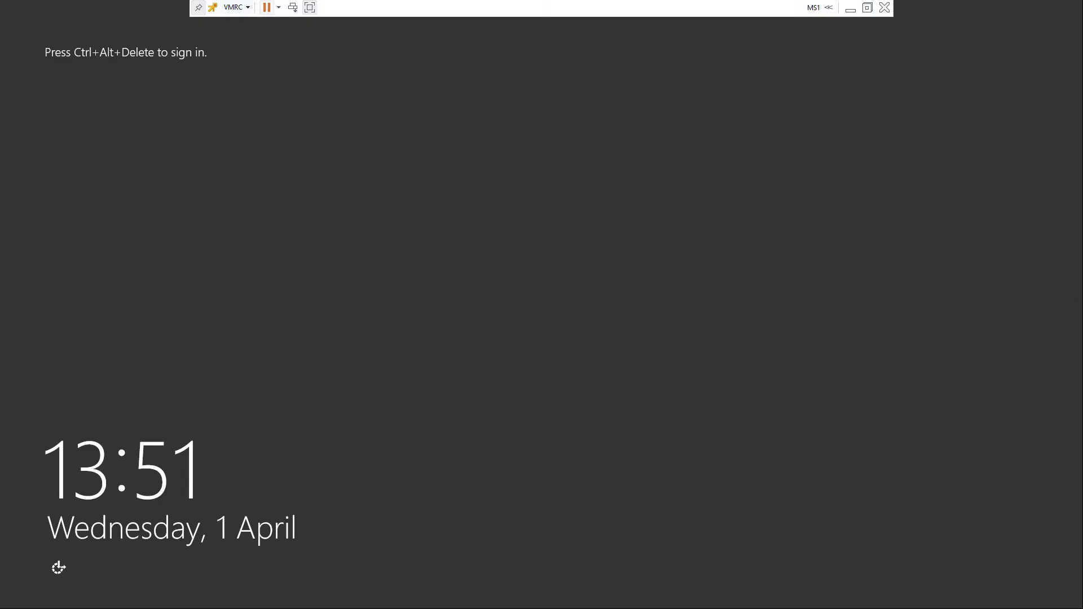
left_click(293, 7)
Step: Sign in as the home-folder domain user with the account password and open This PC
key("Return")
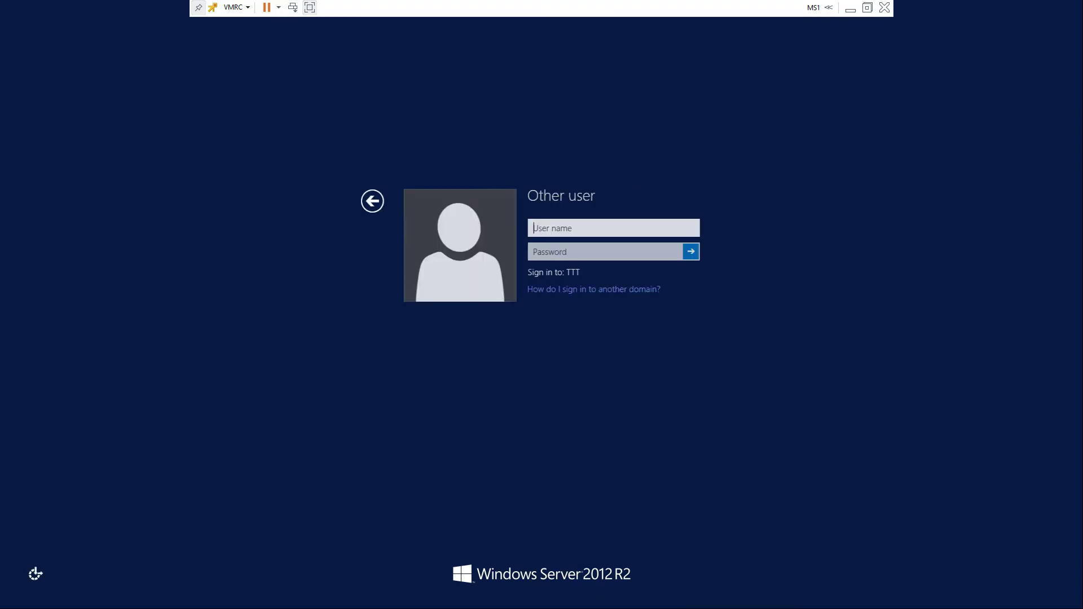
type("paru")
key("Tab")
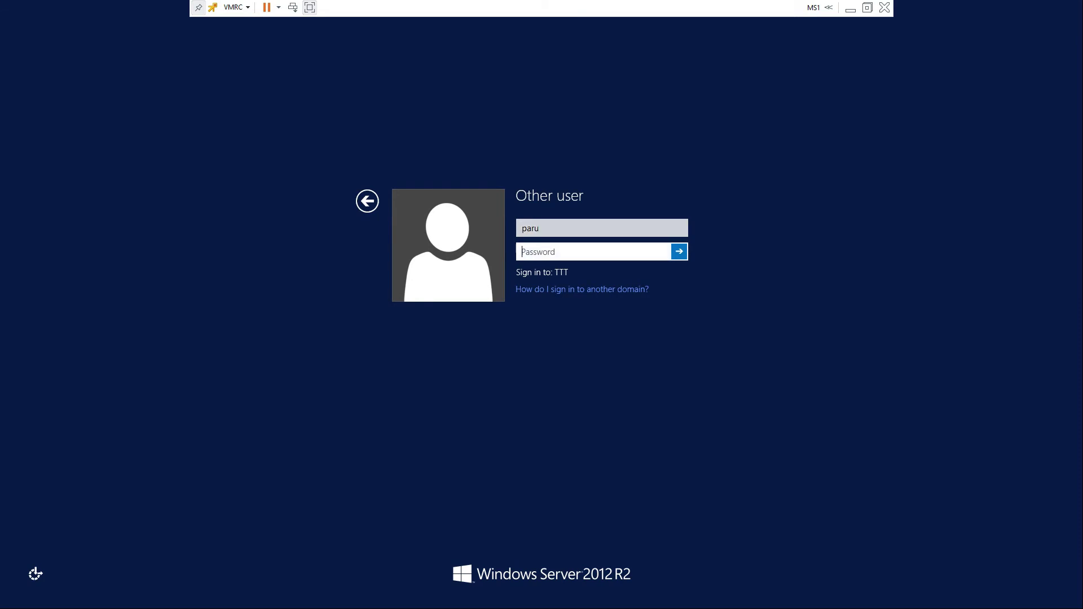
type("*********")
key("Return")
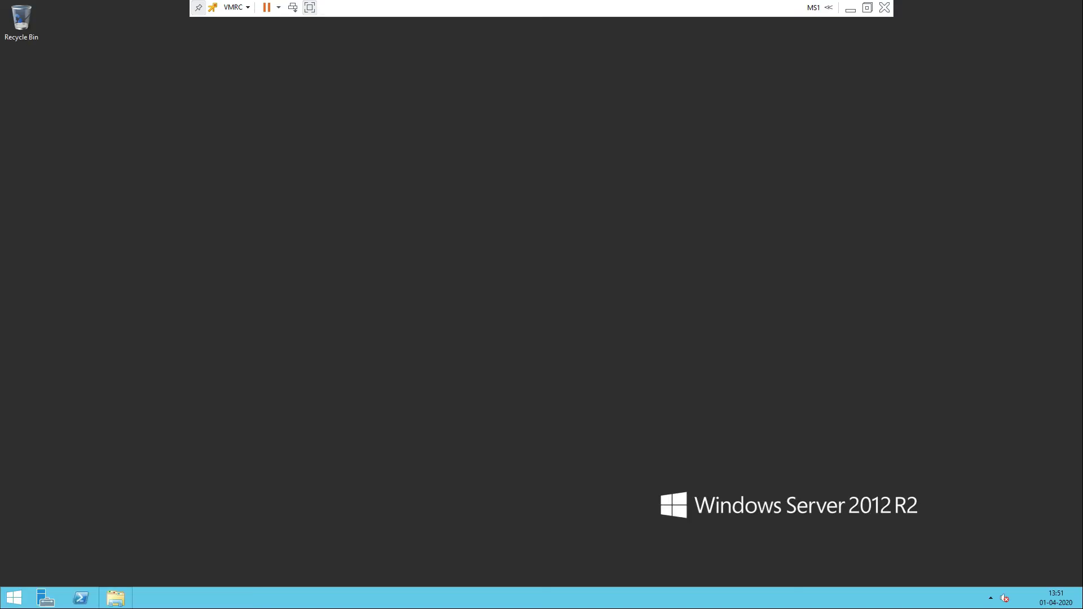
key("super+e")
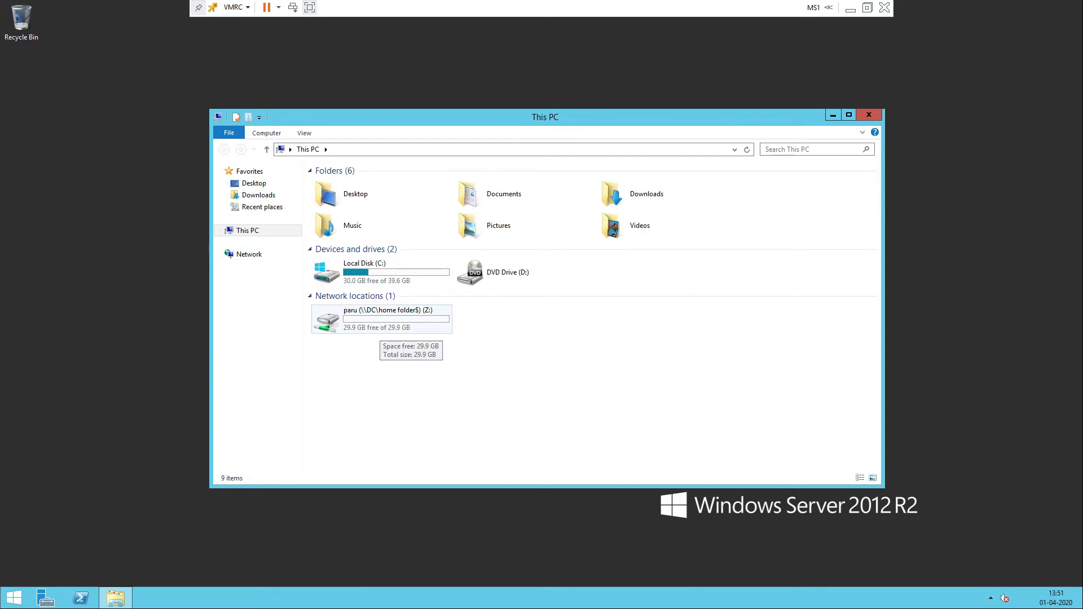
Step: Make a new folder named 'paru data' on the Z: drive, then step back
double_click(383, 319)
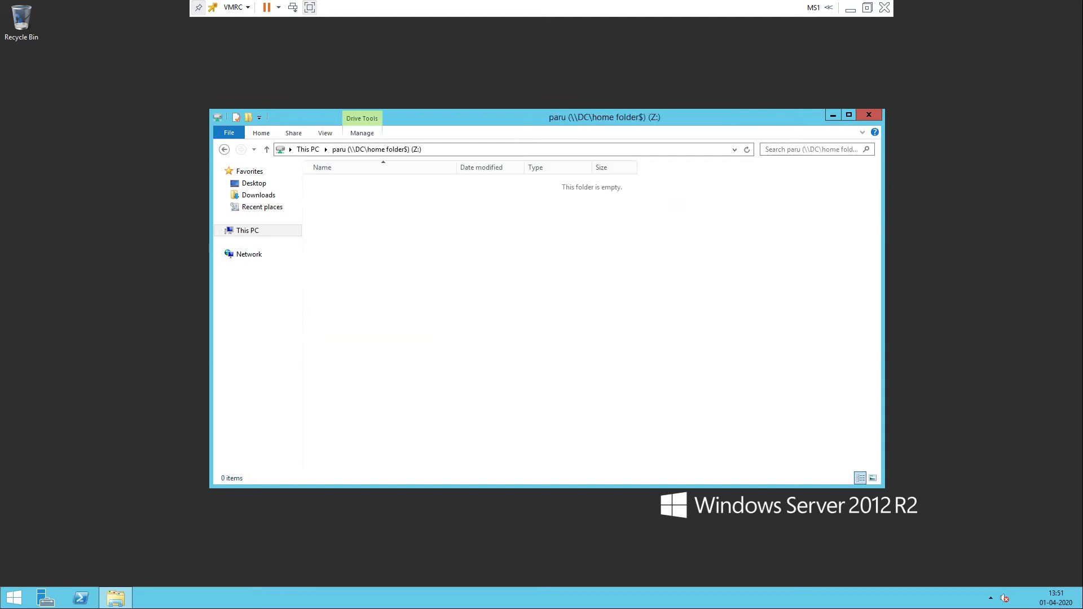
right_click(419, 226)
mouse_move(451, 327)
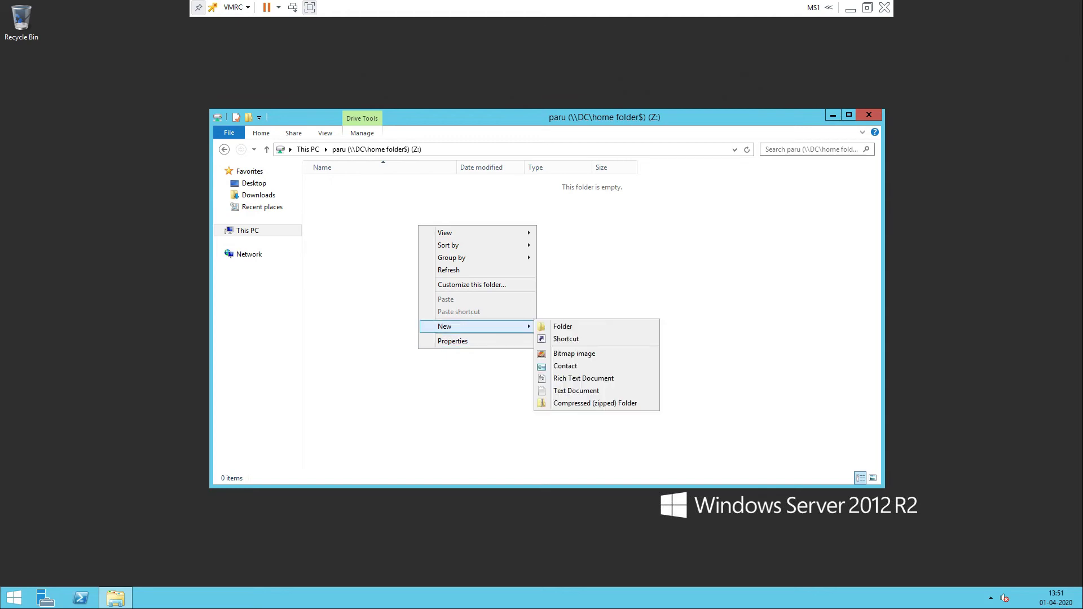
left_click(562, 327)
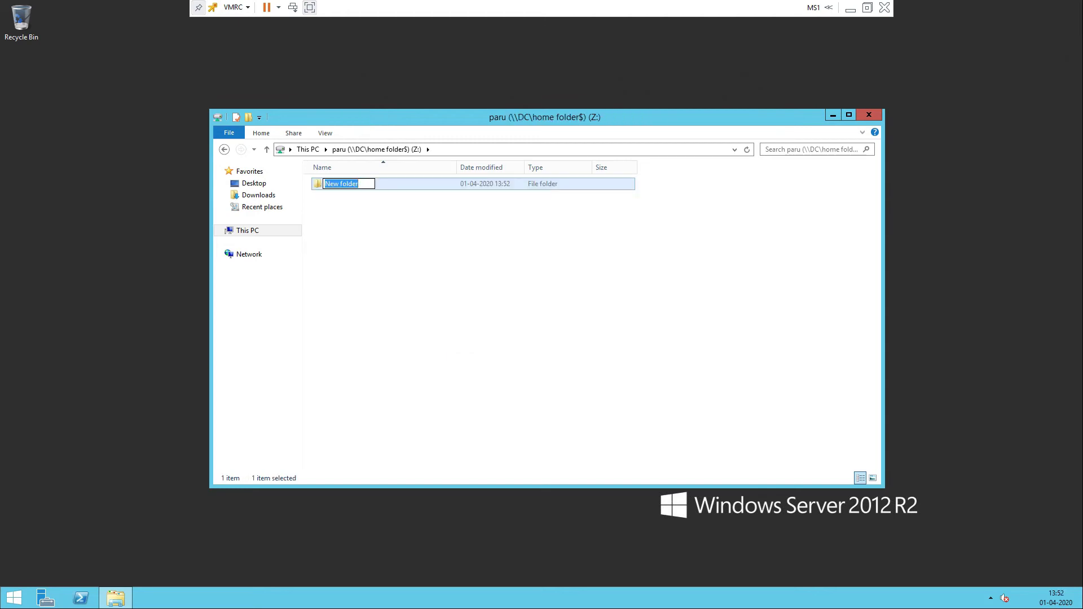
type("paru data")
key("Return")
key("Return")
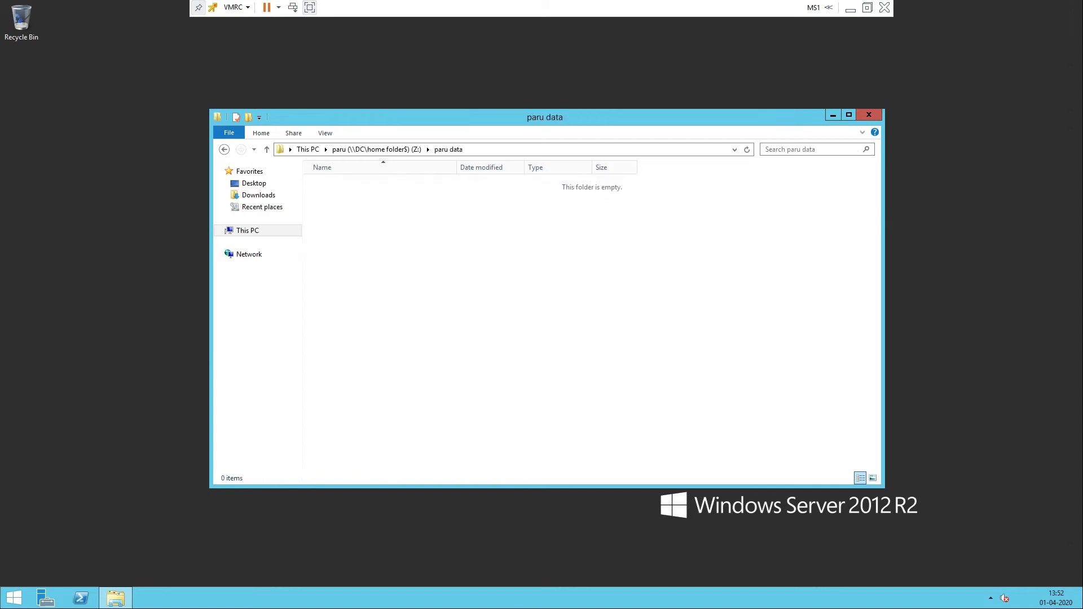
key("BackSpace")
key("BackSpace")
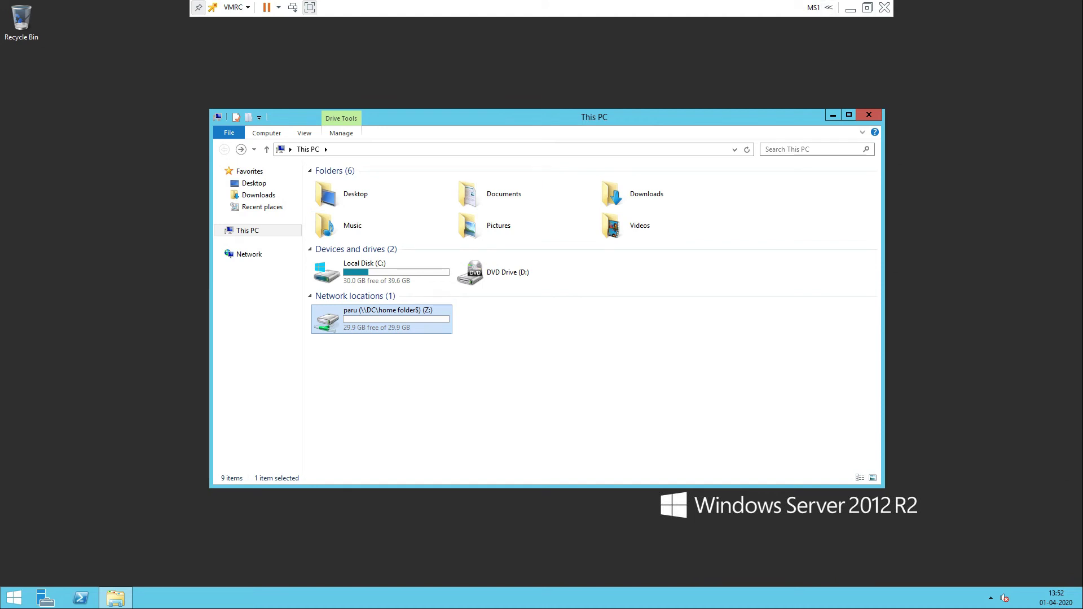
Step: Close This PC and sign out from the Start screen's user tile
left_click(869, 115)
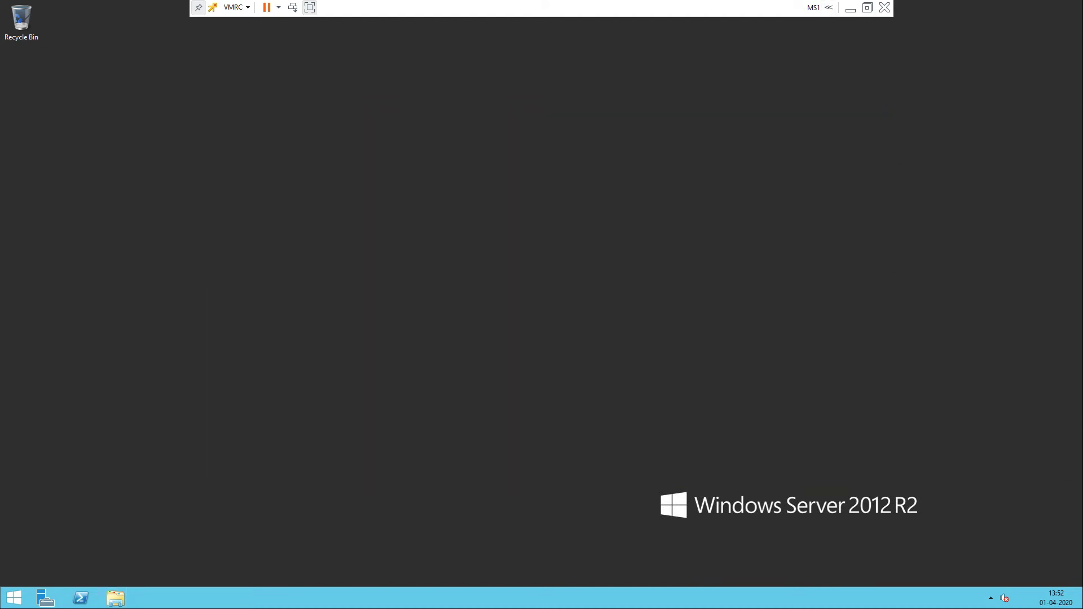
left_click(13, 598)
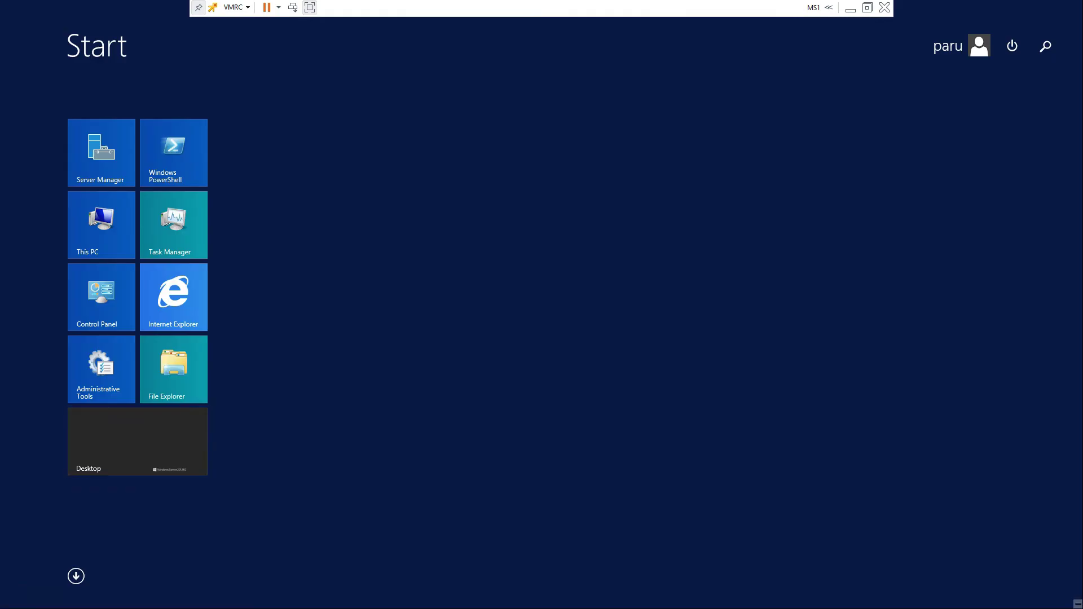
left_click(959, 45)
left_click(864, 99)
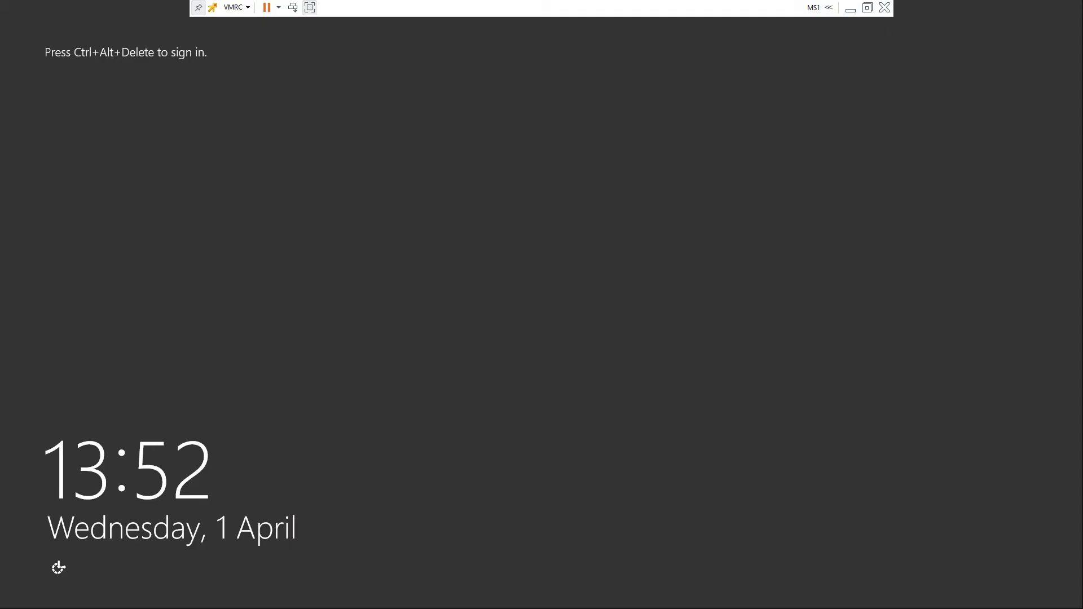
Step: Switch to the MS2 server console and sign out its current user
left_click(851, 8)
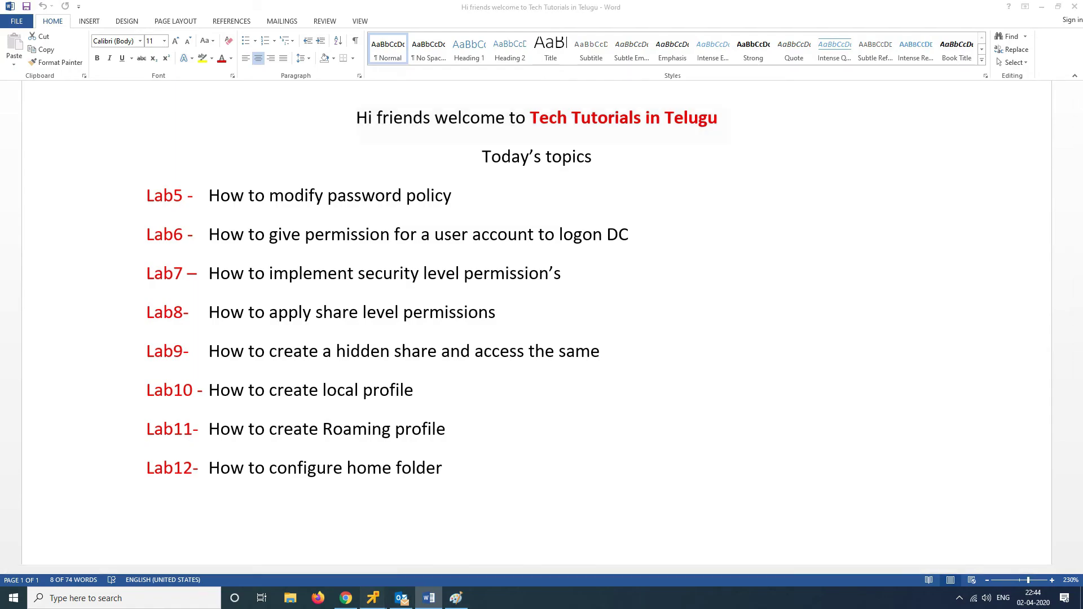
mouse_move(401, 598)
left_click(497, 530)
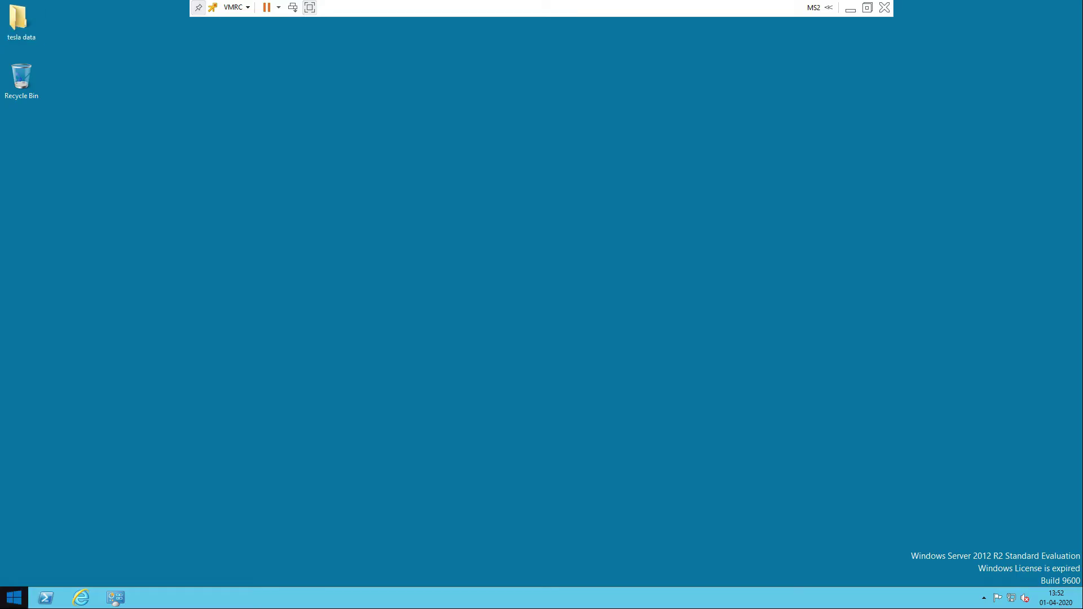
left_click(14, 598)
left_click(962, 45)
left_click(863, 99)
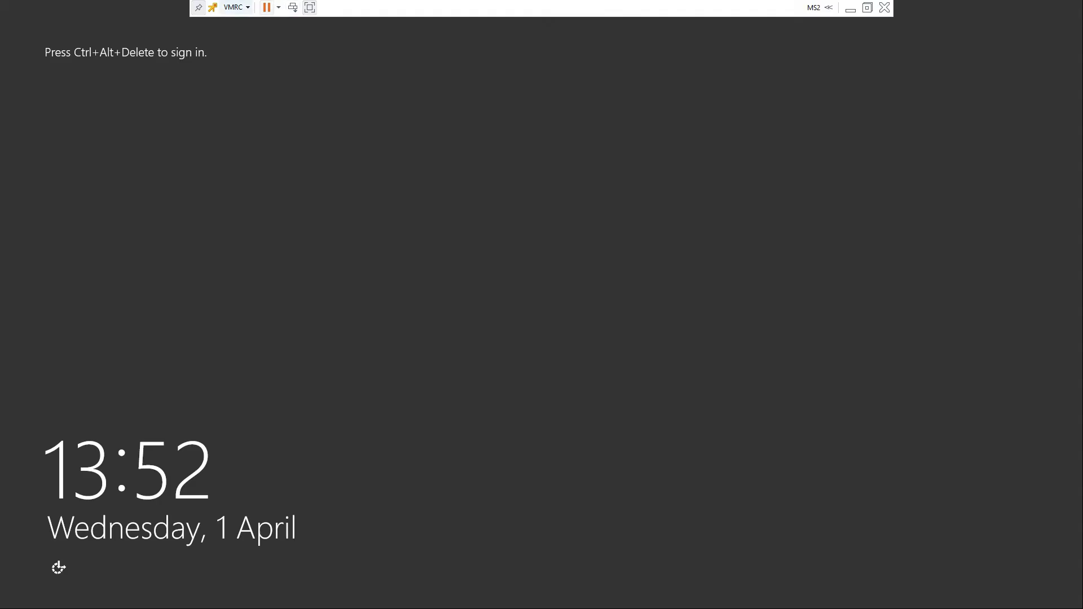
Step: Sign in as the home-folder domain user with the account password and open This PC
left_click(293, 7)
left_click(614, 246)
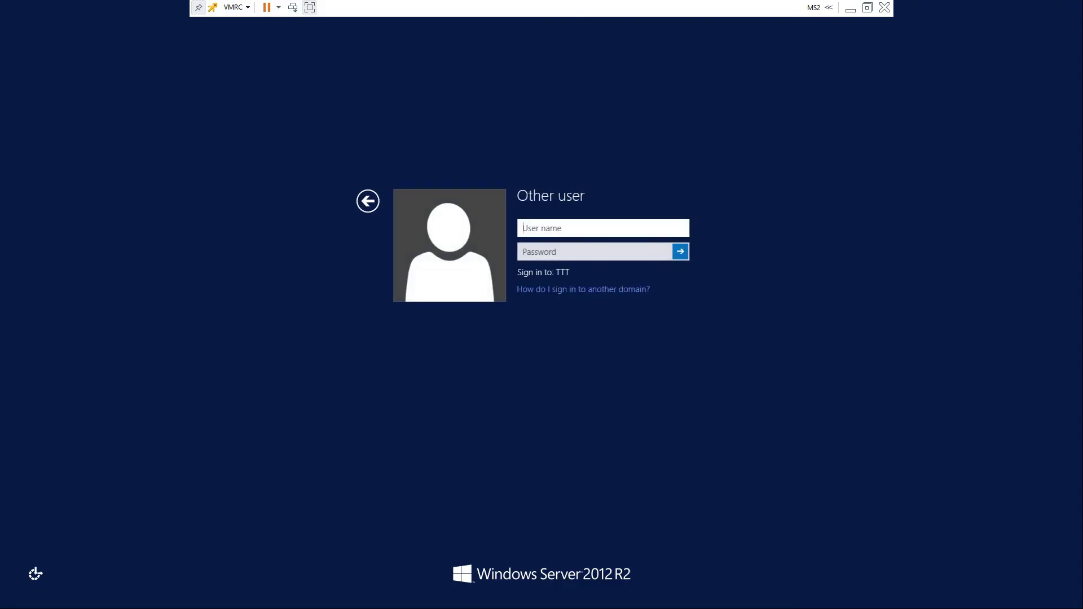
type("paru")
key("Tab")
type("•••••••••")
key("Return")
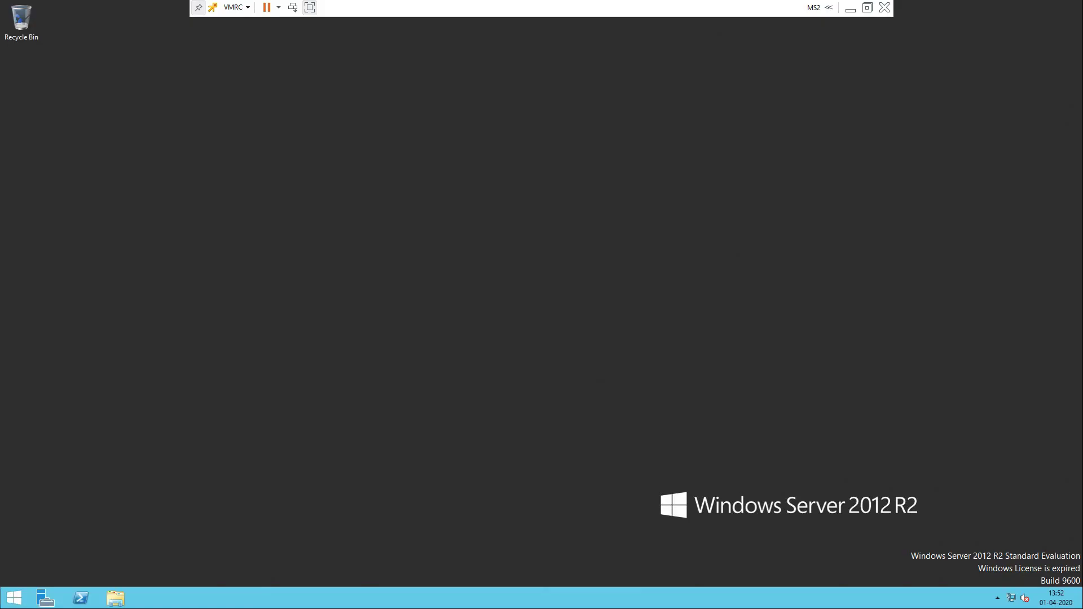
key("super+e")
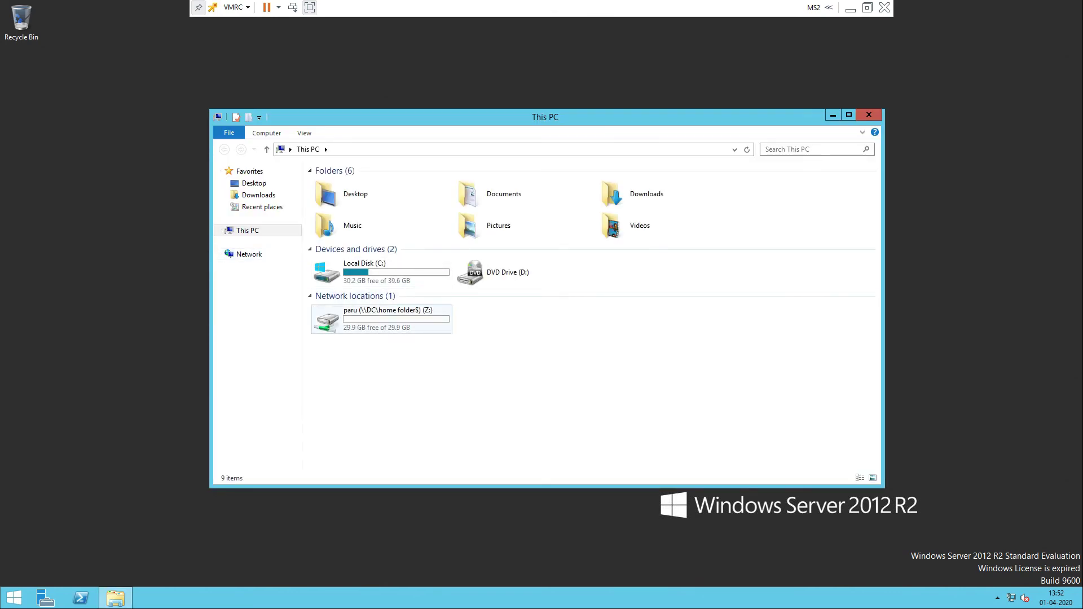
Step: Open Z: and the 'paru data' folder, then go back twice to This PC
double_click(382, 319)
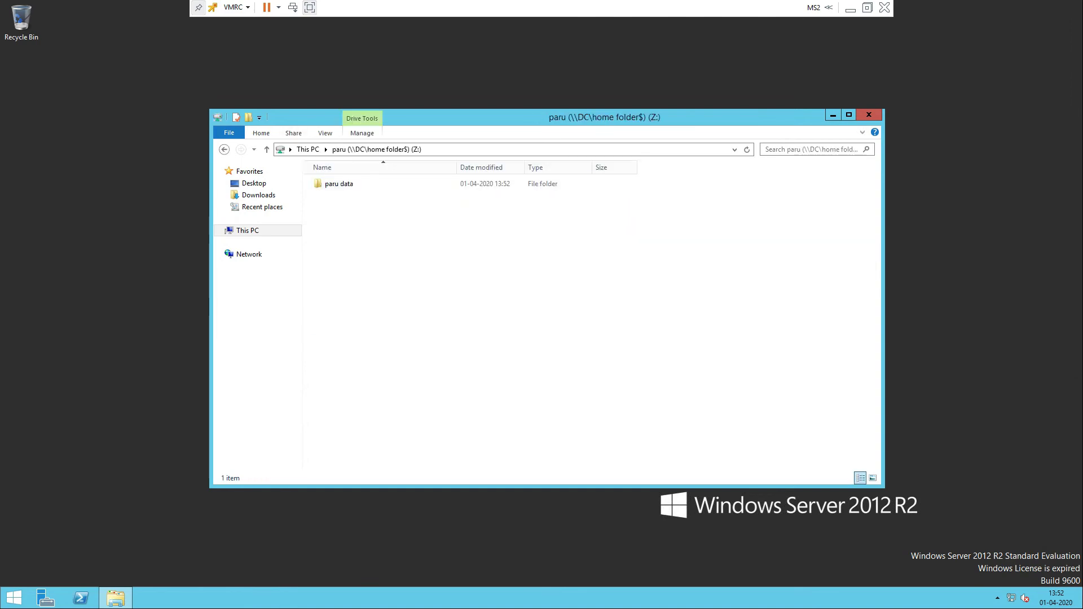
double_click(339, 184)
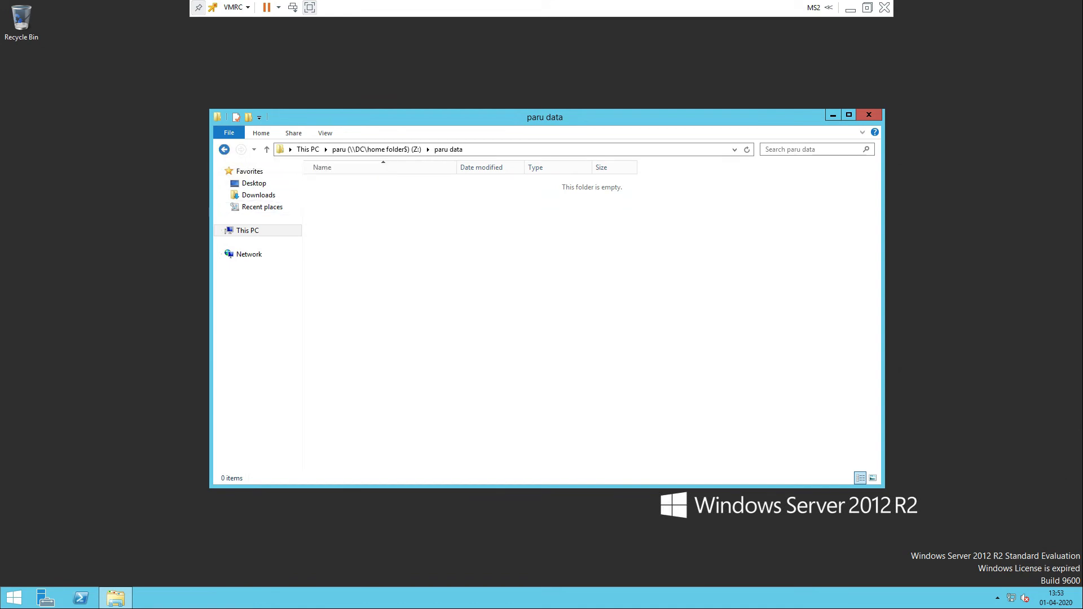
left_click(224, 150)
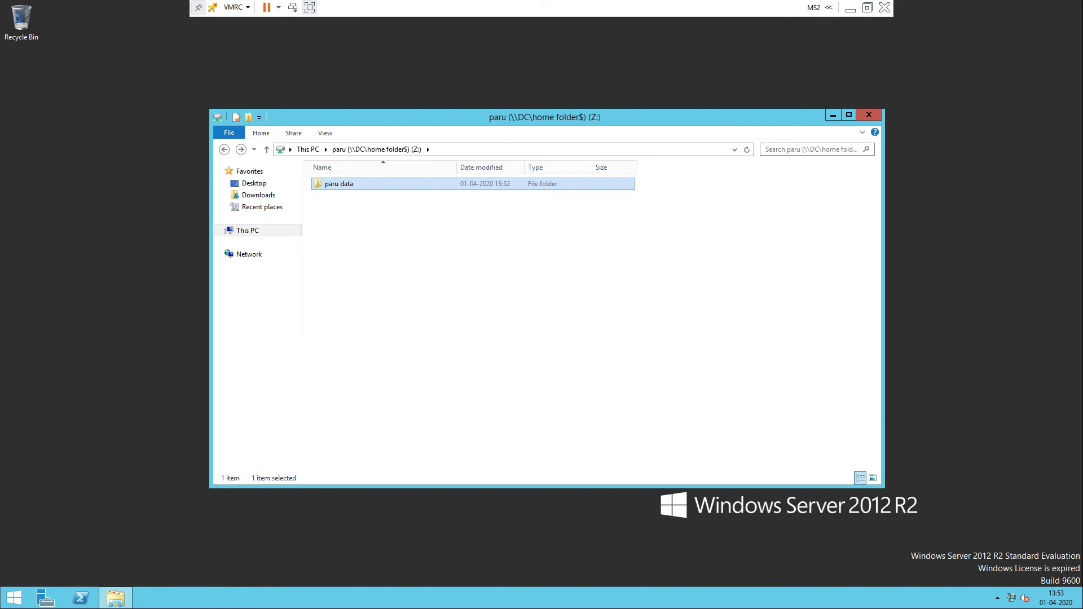
left_click(224, 149)
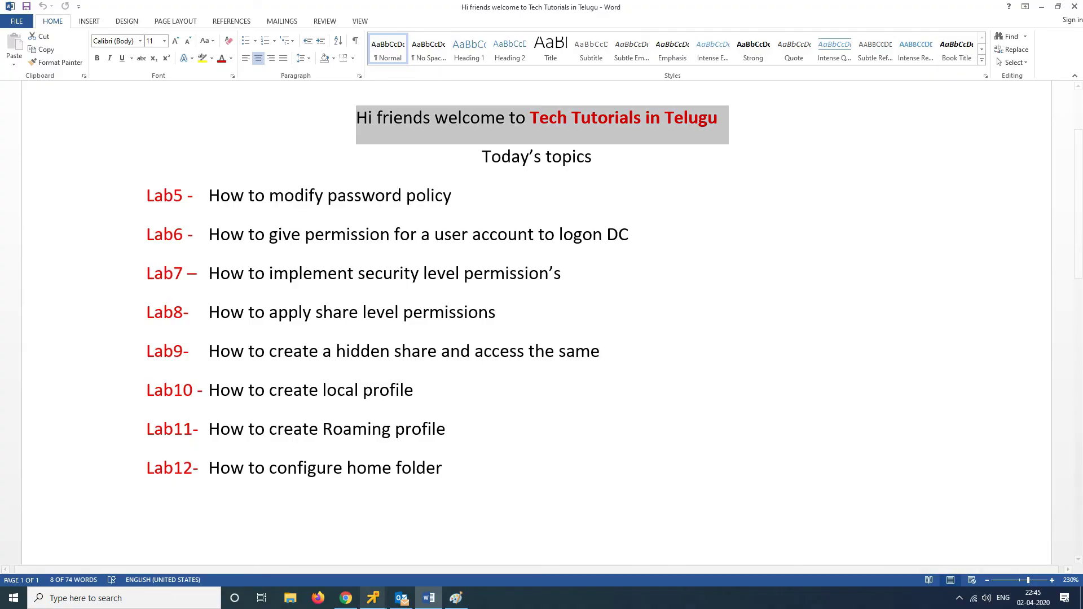
Step: On the DC console, browse New Volume (E:) in File Explorer and return to This PC
mouse_move(373, 598)
mouse_move(251, 528)
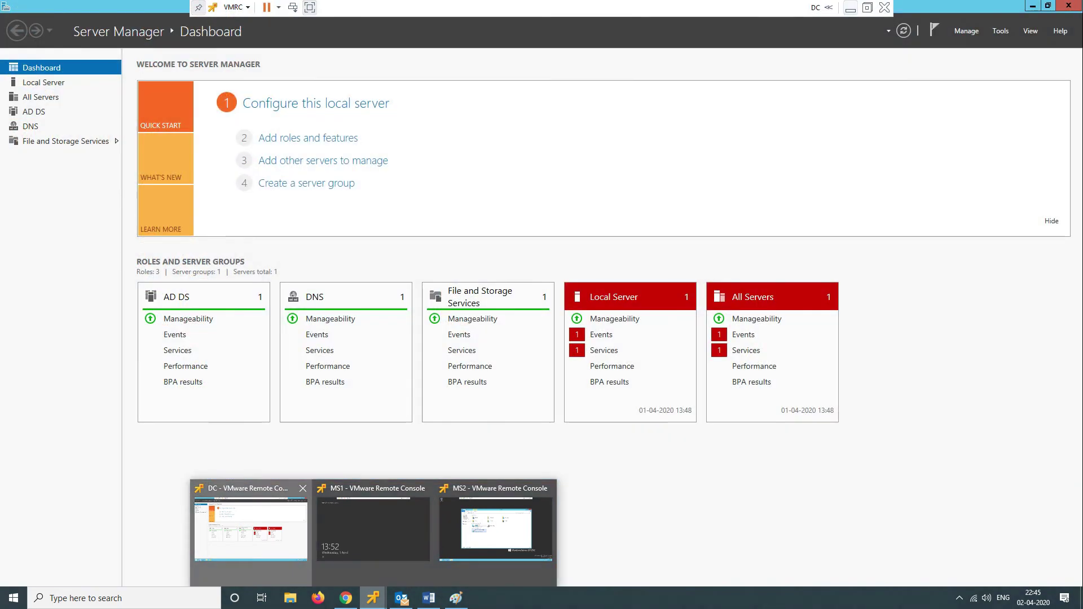
left_click(251, 528)
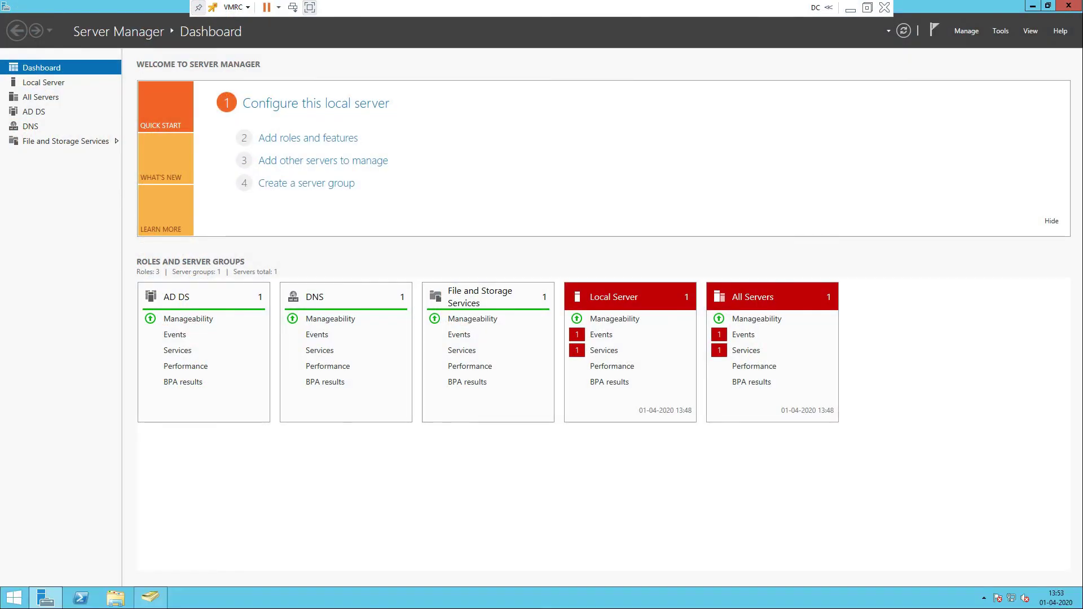
left_click(116, 597)
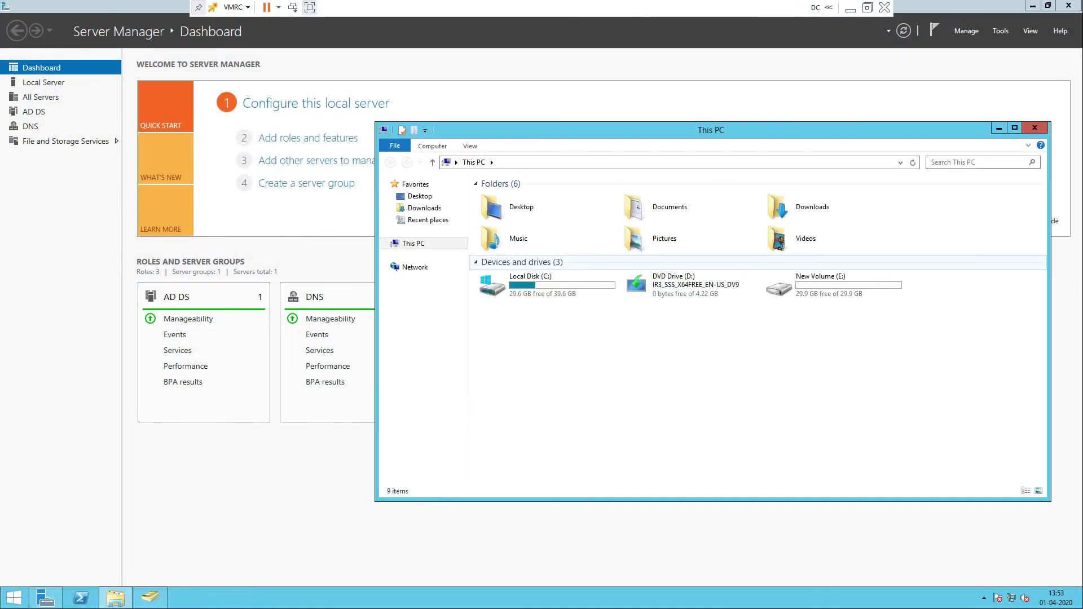
double_click(821, 285)
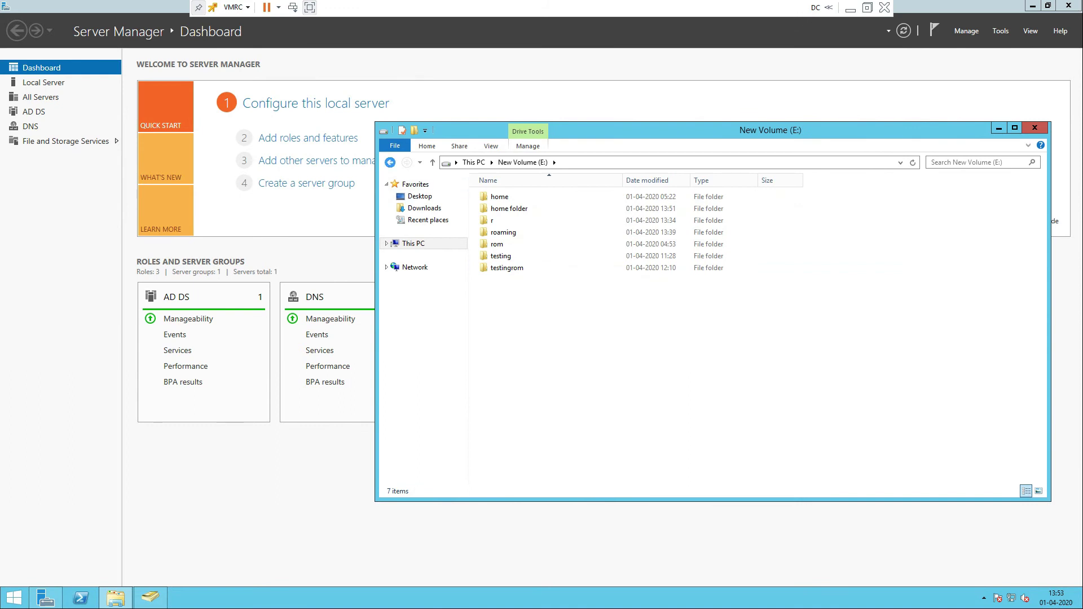
left_click(390, 162)
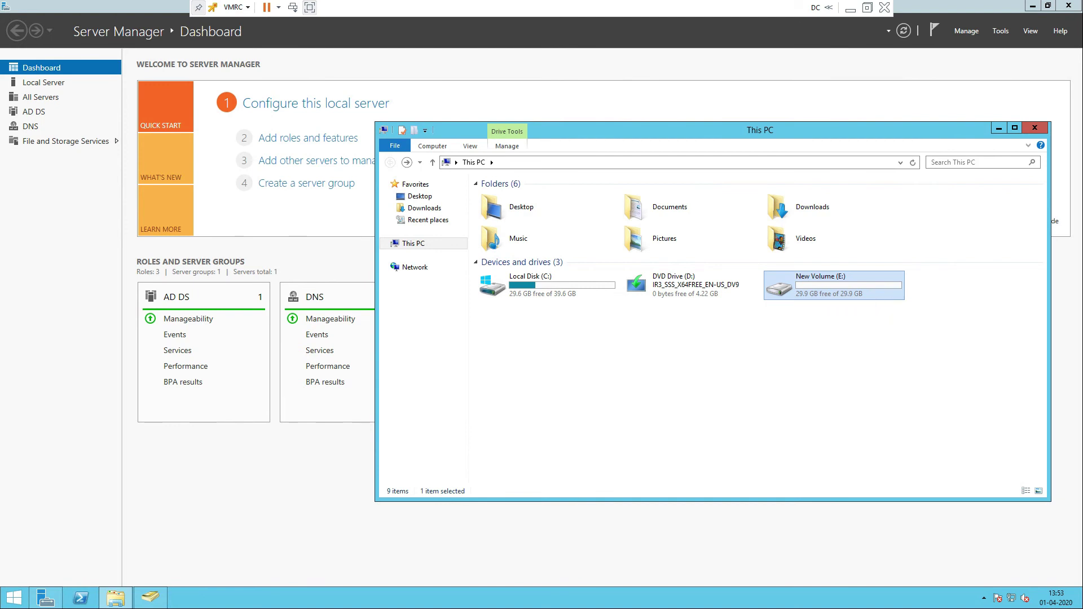
Step: In New Volume (E:) properties, enable quota management and choose Limit disk space
right_click(808, 290)
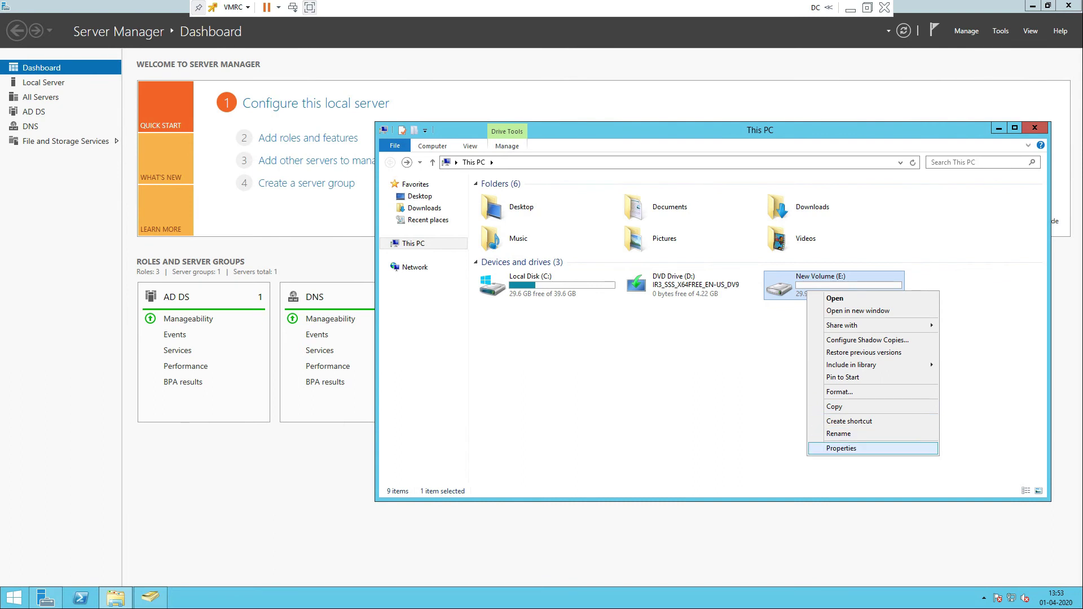
left_click(841, 449)
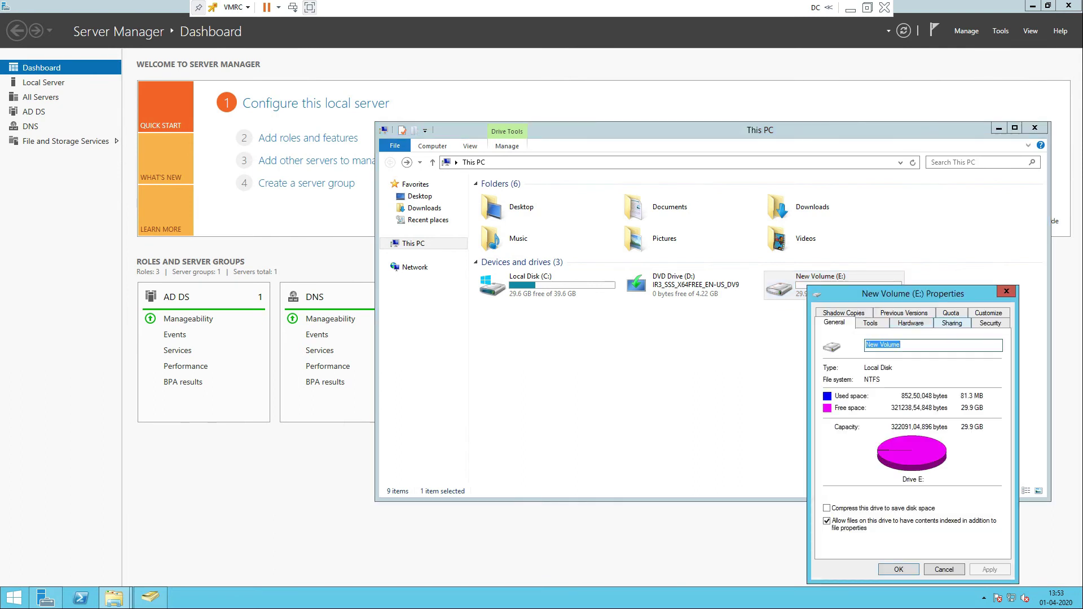
left_click(950, 313)
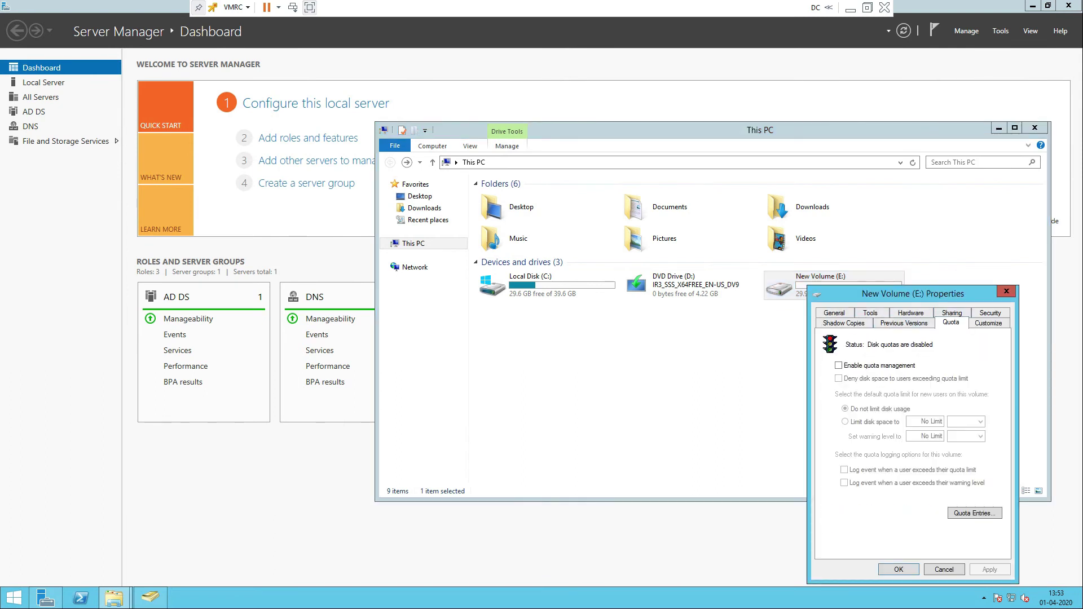
left_click(840, 366)
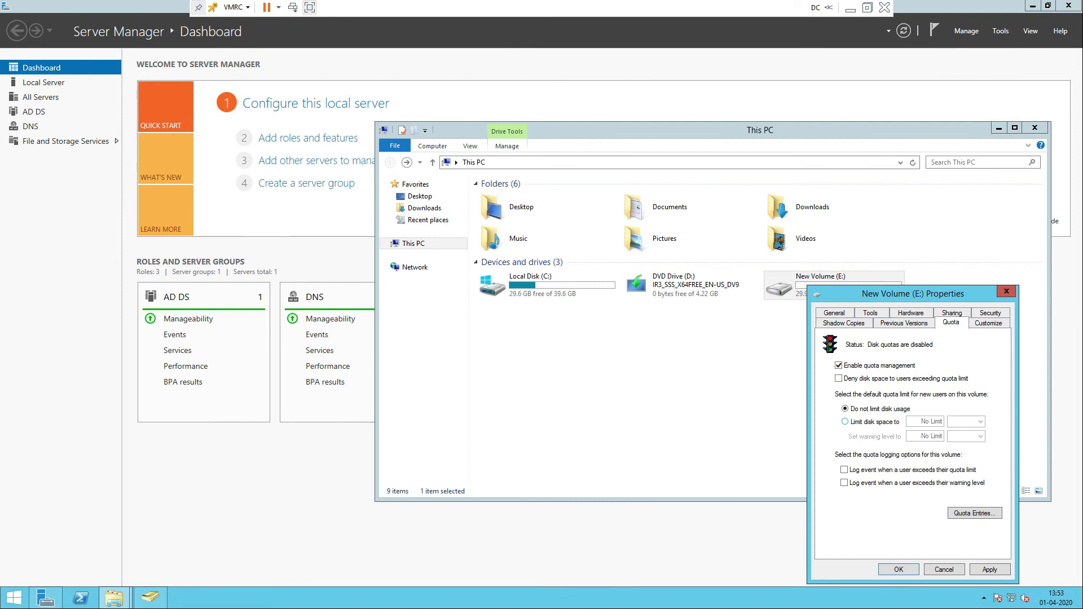
left_click(845, 421)
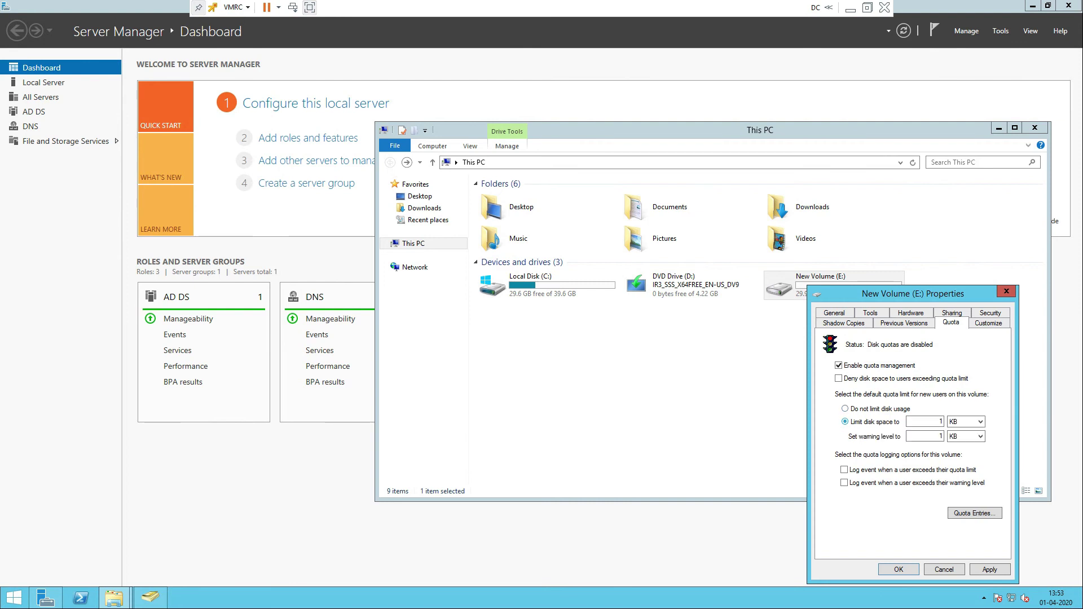
Step: Set the default quota limit to 5 GB and the warning level to 2 GB
key("Tab")
key("Tab")
key("alt+Down")
key("Down")
key("Down")
key("Return")
key("Tab")
type("2")
key("Tab")
key("alt+Down")
key("Down")
key("Down")
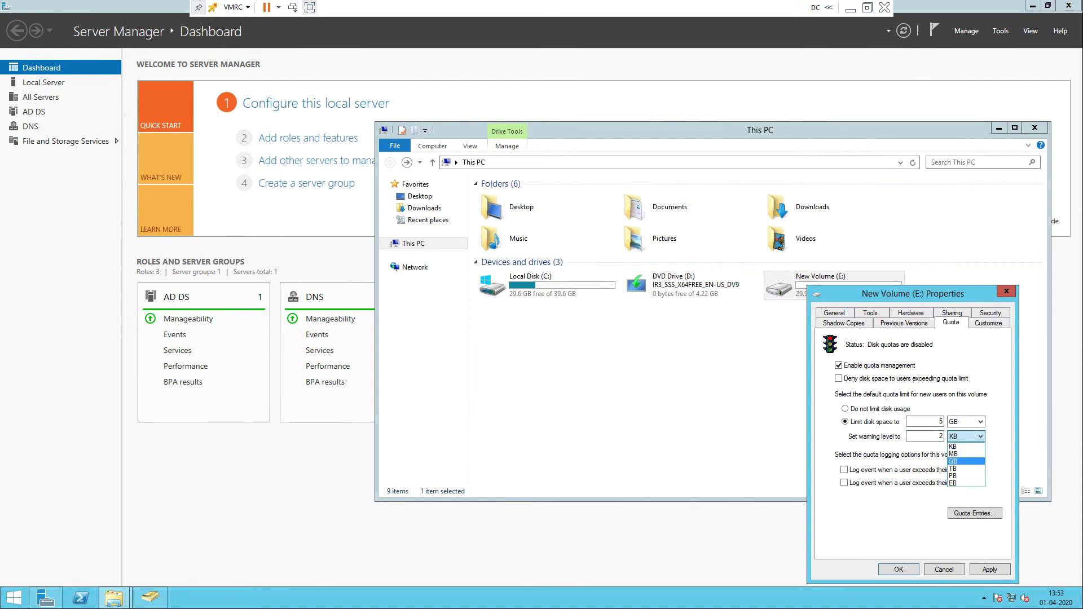
key("Return")
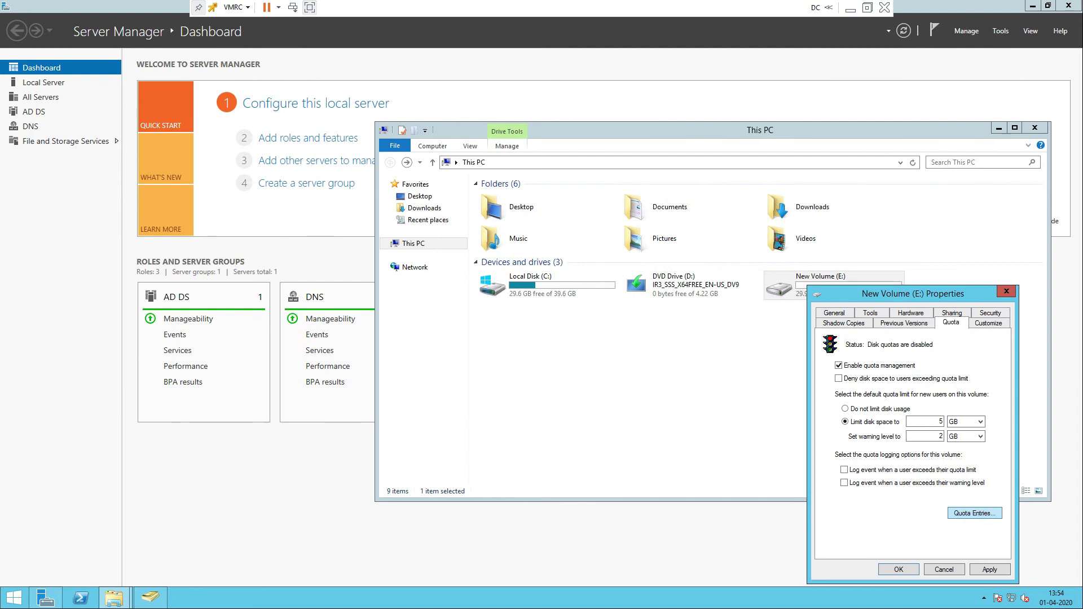
Step: In Quota Entries for E:, start a new quota entry and select the verified domain user
left_click(975, 512)
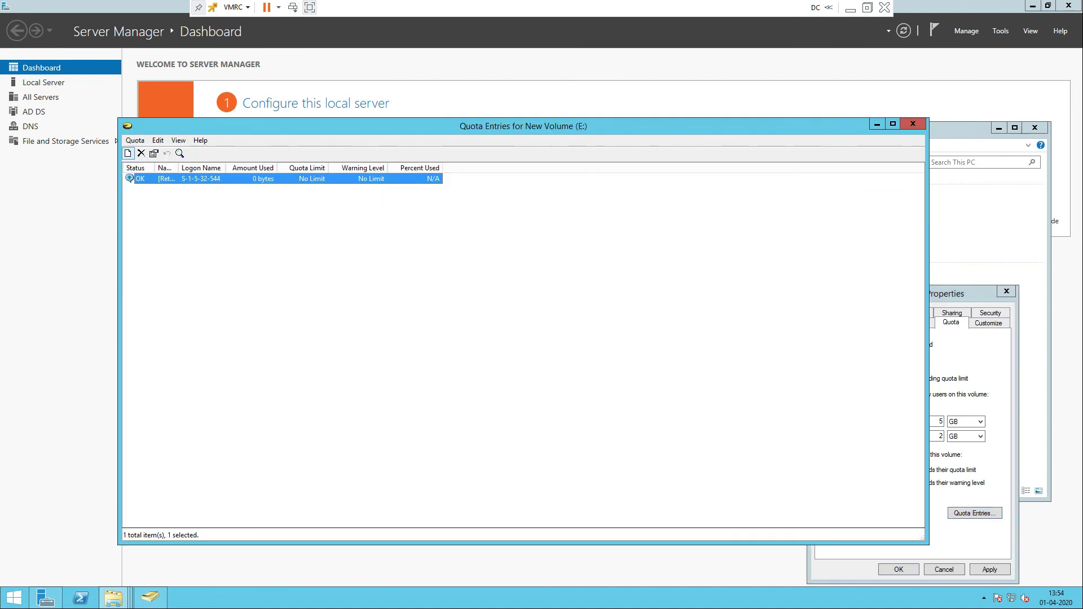
left_click(128, 153)
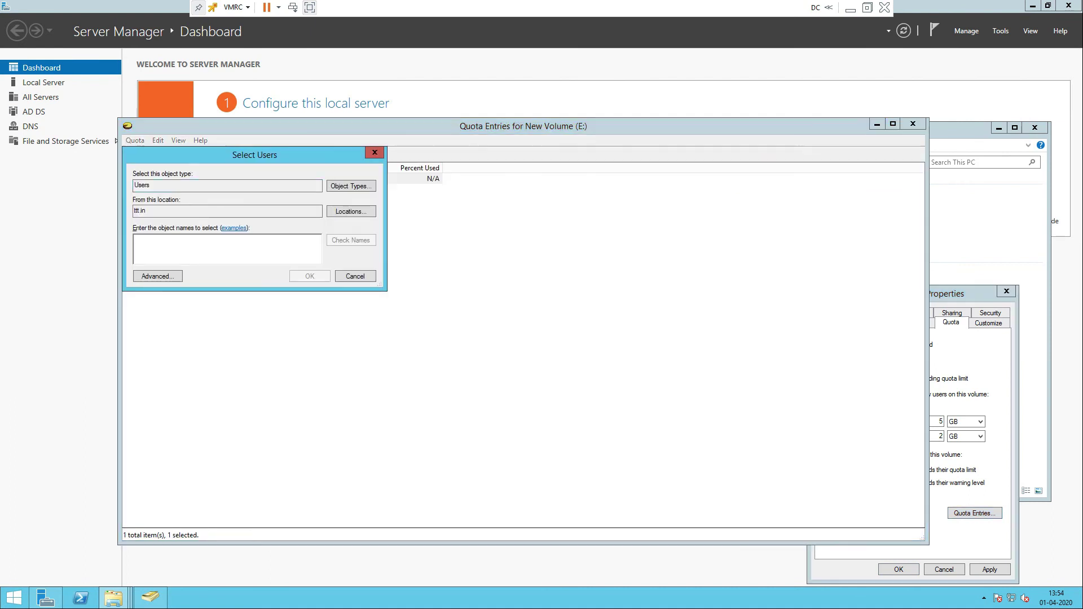
type("par")
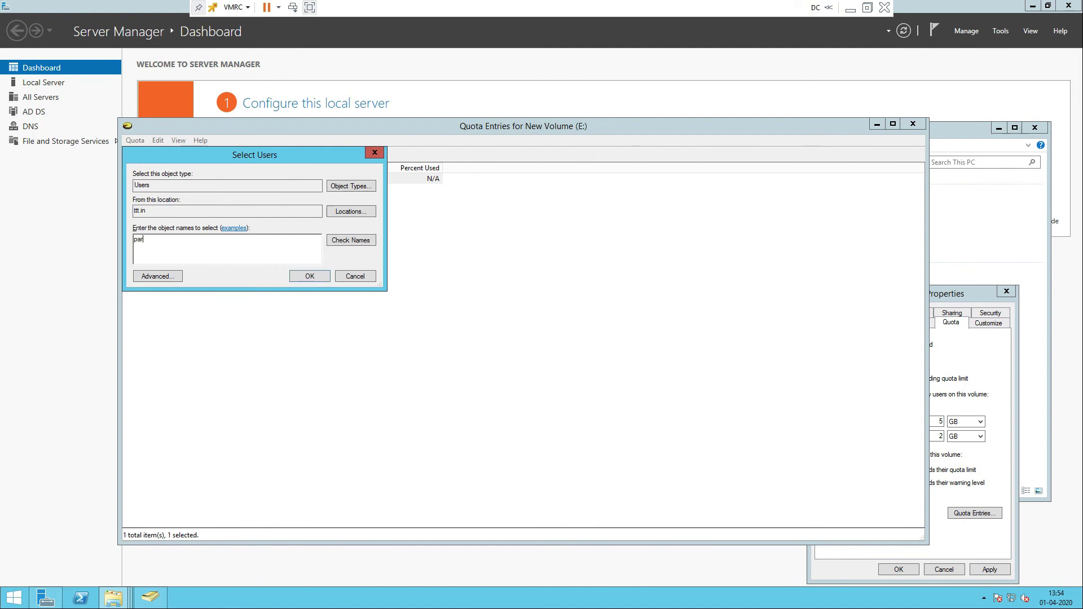
type("u")
key("alt+k")
key("Return")
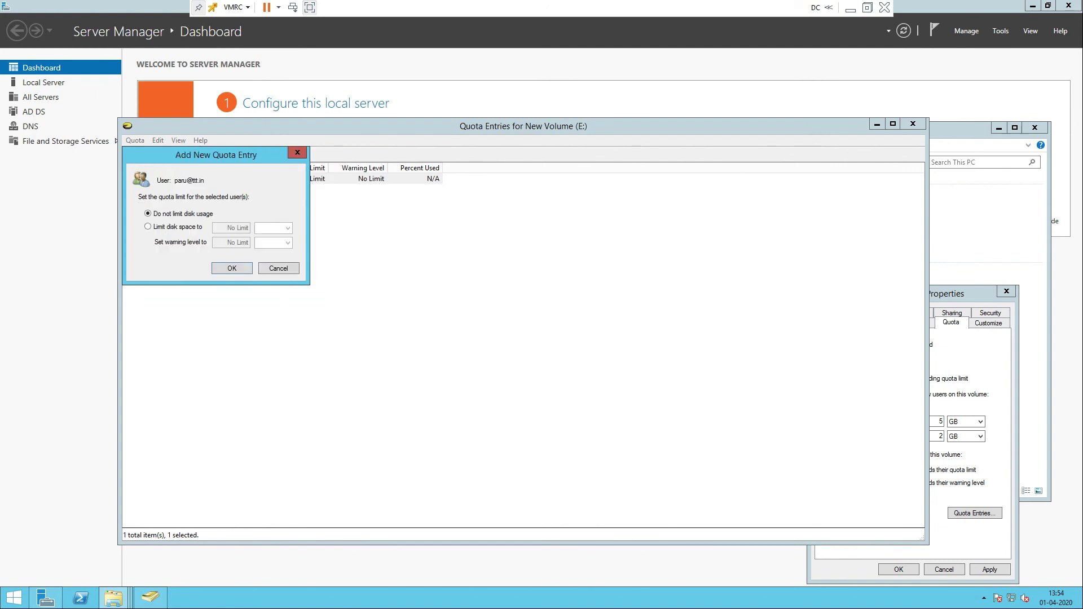
Step: Limit the user's disk space to 15 GB with a 10 GB warning level and save the entry
key("Down")
key("Tab")
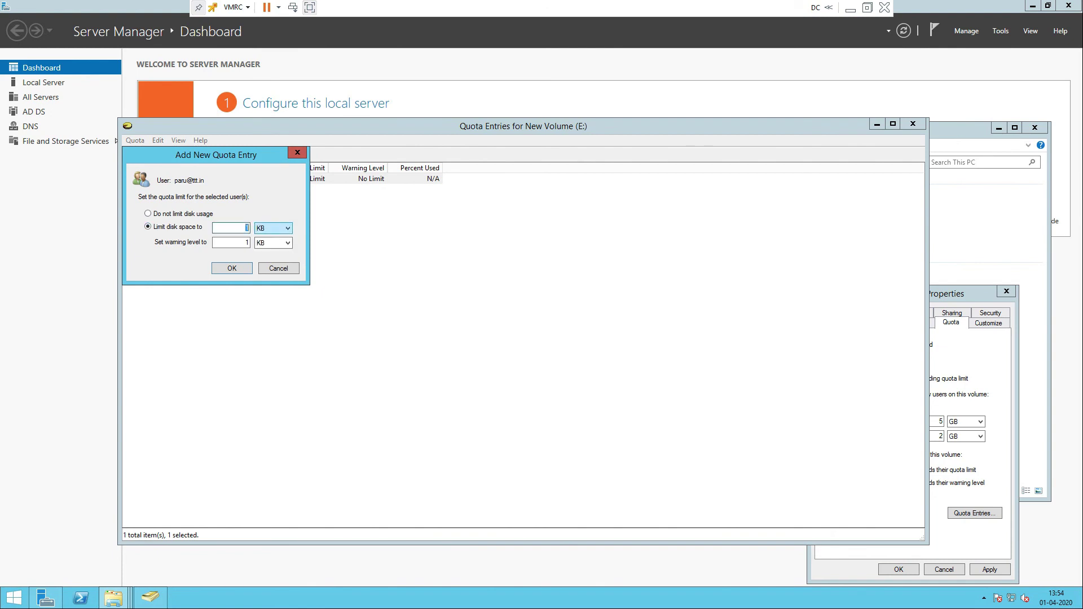
key("BackSpace")
type("15")
key("Tab")
key("alt+Down")
key("Down")
key("Down")
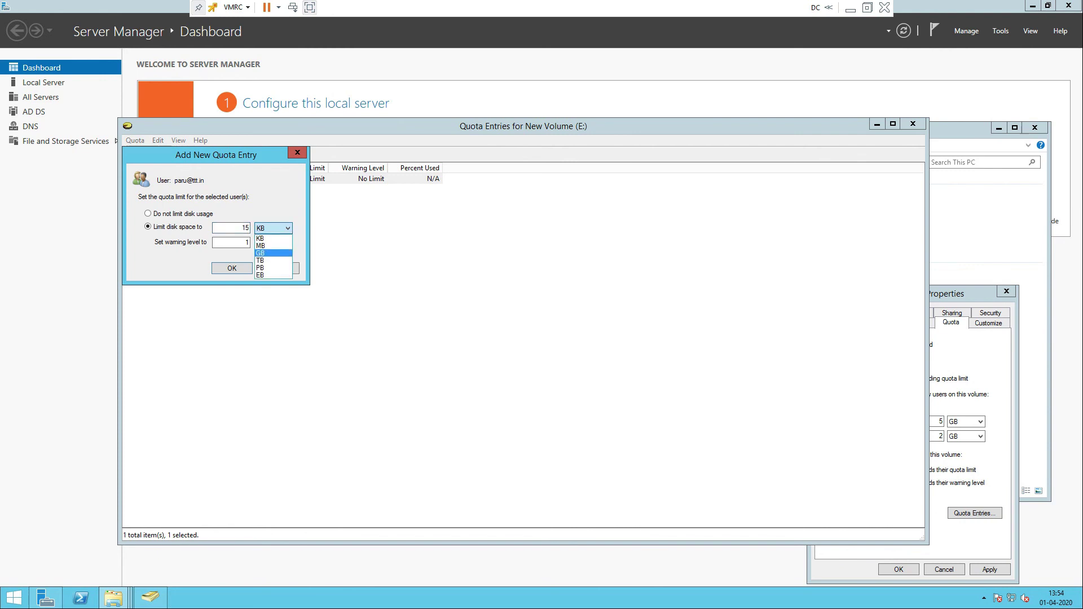
key("Return")
key("Tab")
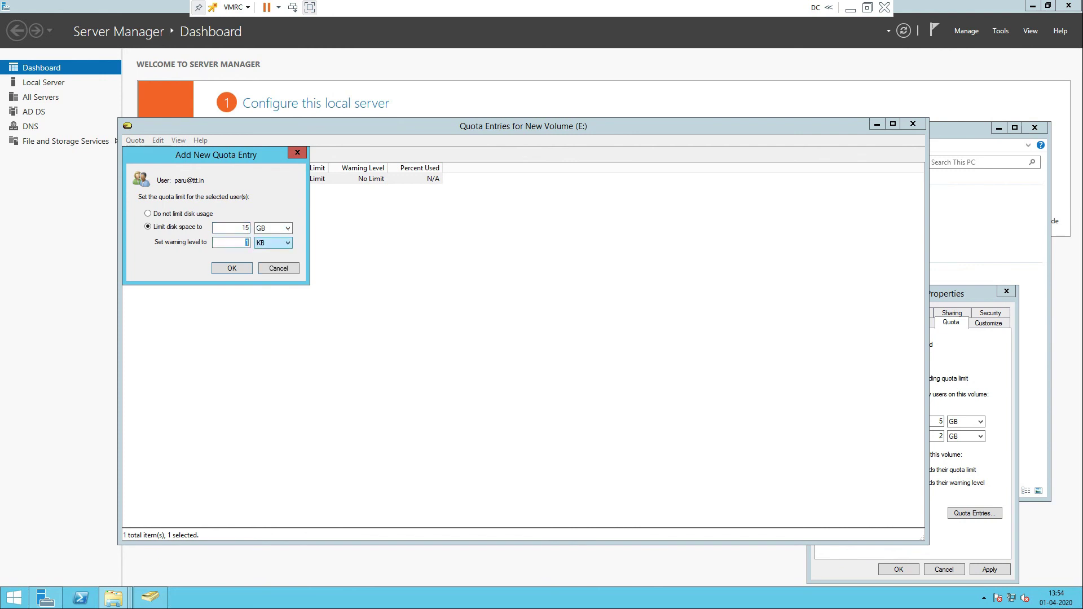
key("alt+Down")
key("Down")
key("Down")
key("Return")
key("Tab")
key("Return")
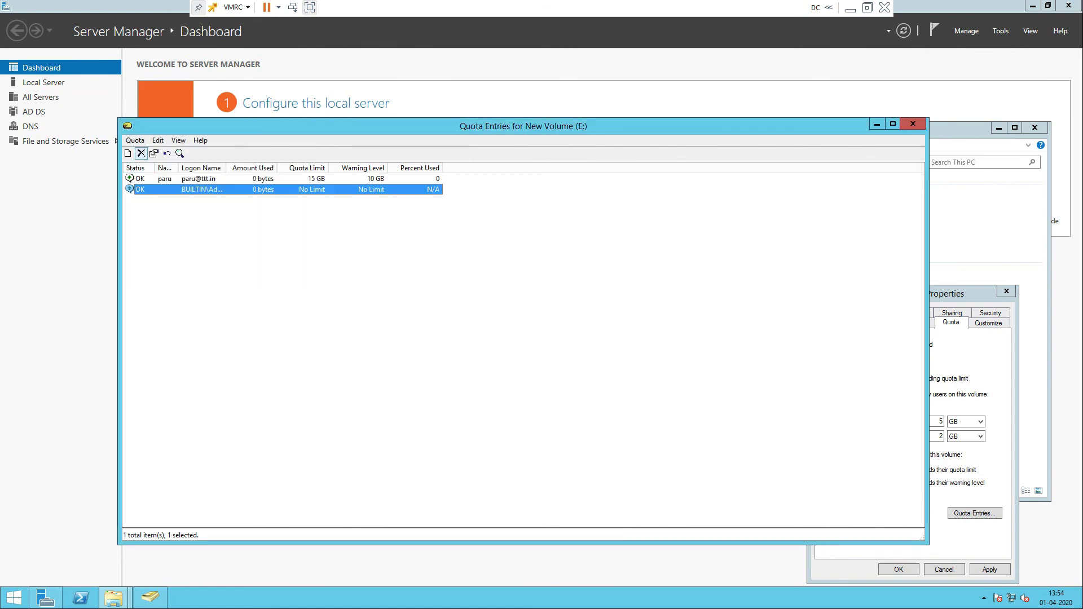
Step: Cancel the extra new quota entry and close the Quota Entries window
left_click(127, 153)
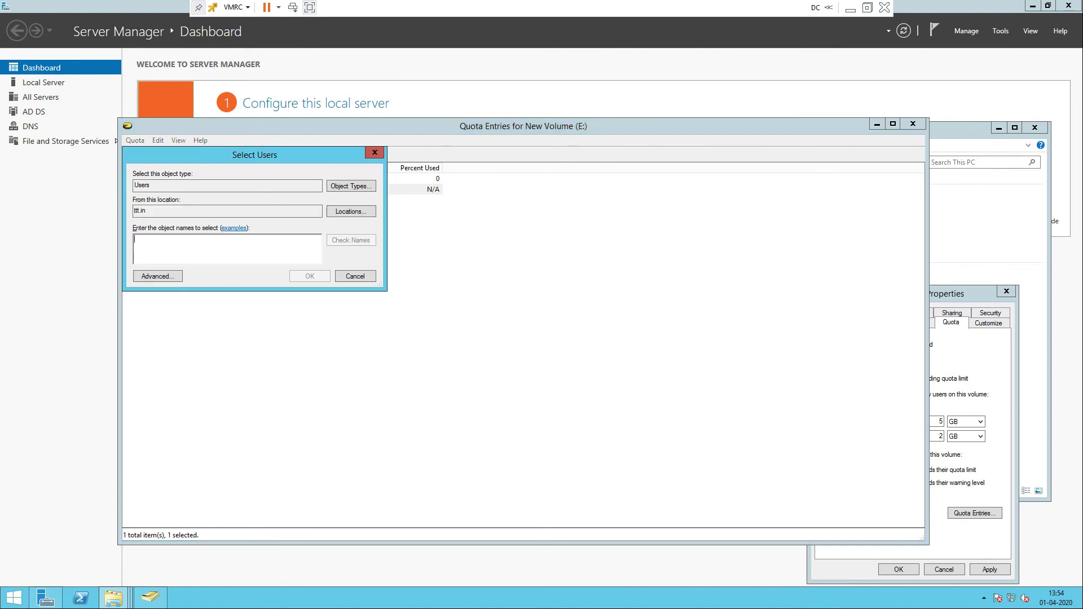
left_click(375, 152)
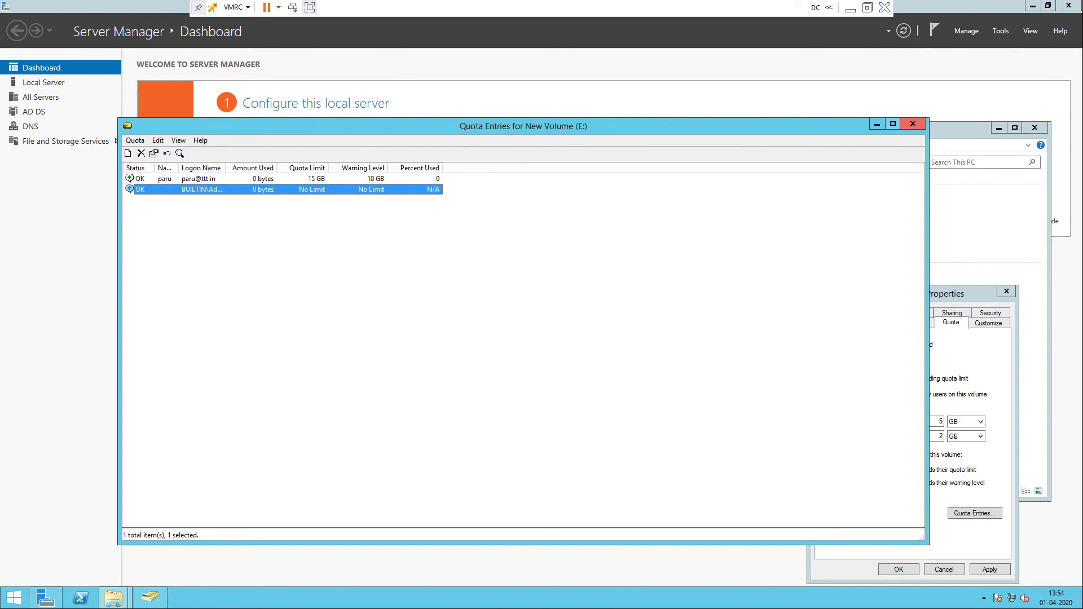
left_click(913, 124)
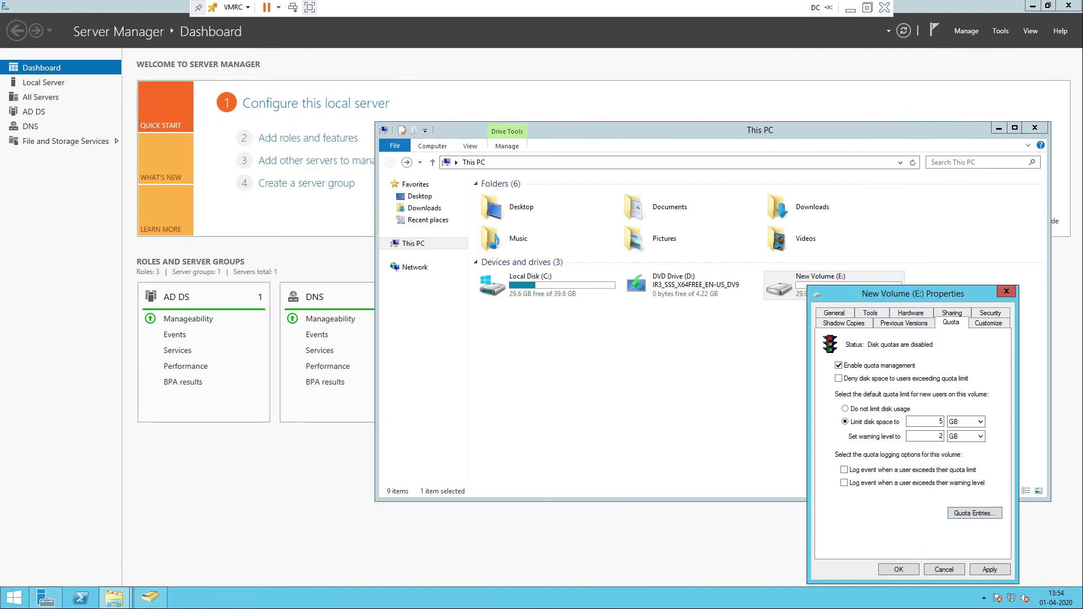